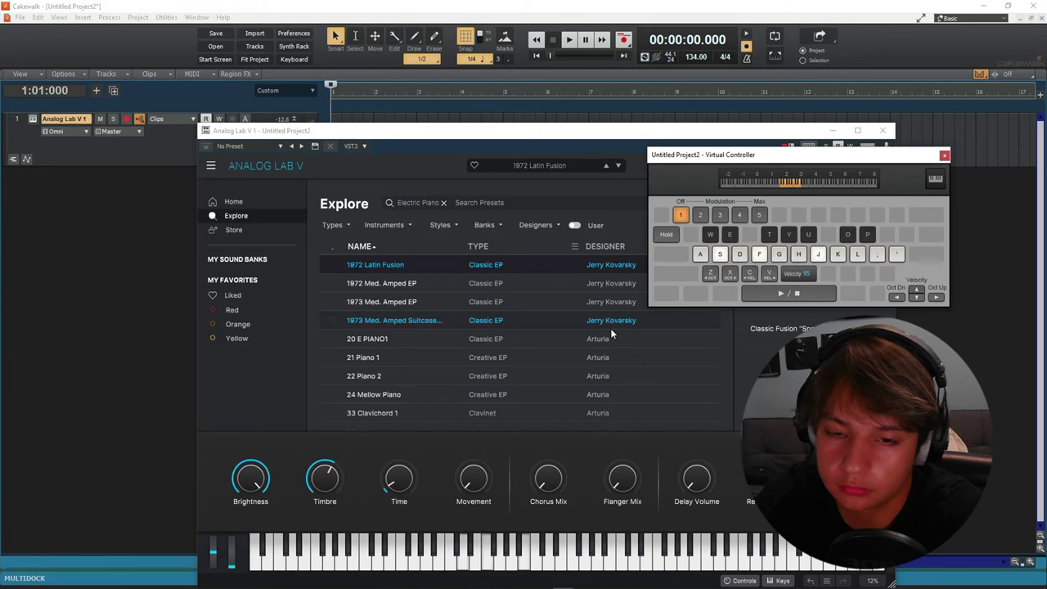
Step: Audition the 1973 Med. Amped Suitcase EP and A Rhodes For You electric piano presets in Analog Lab V
key(d)
key(g)
click(610, 328)
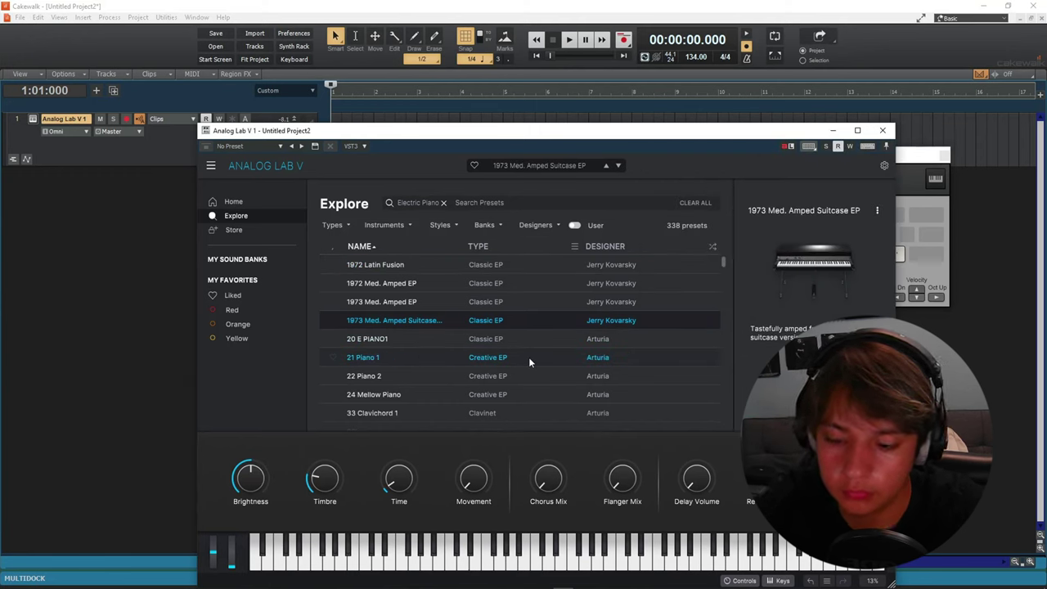
scroll(528, 356, down, 3)
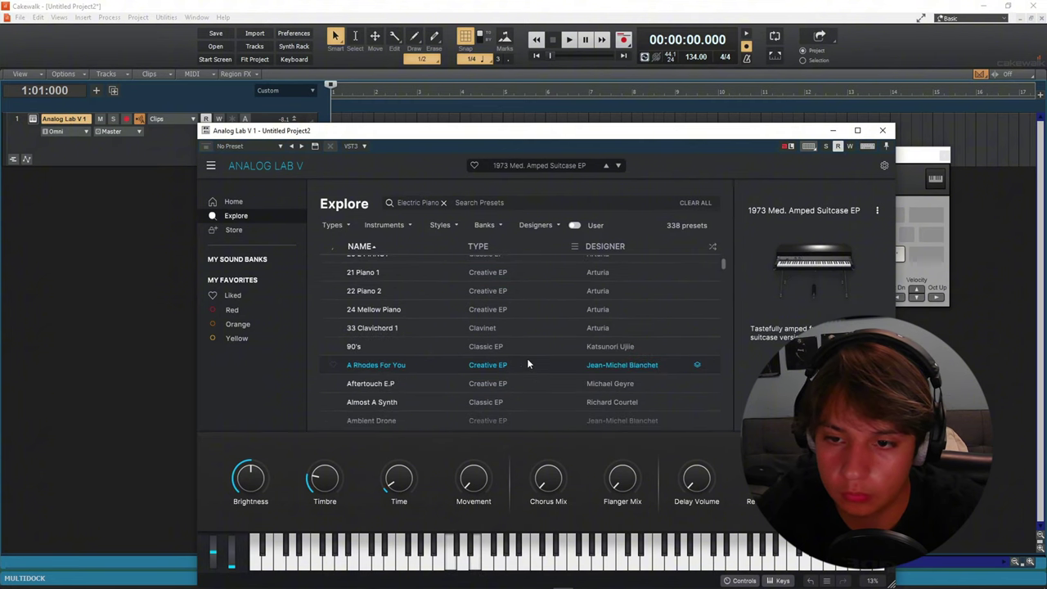
click(536, 370)
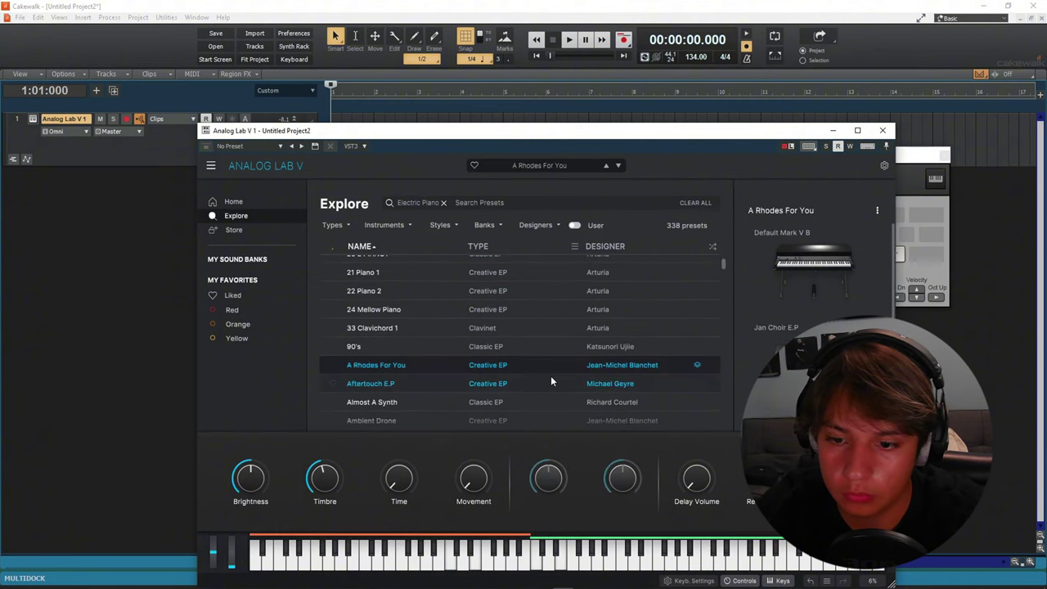
scroll(549, 375, down, 2)
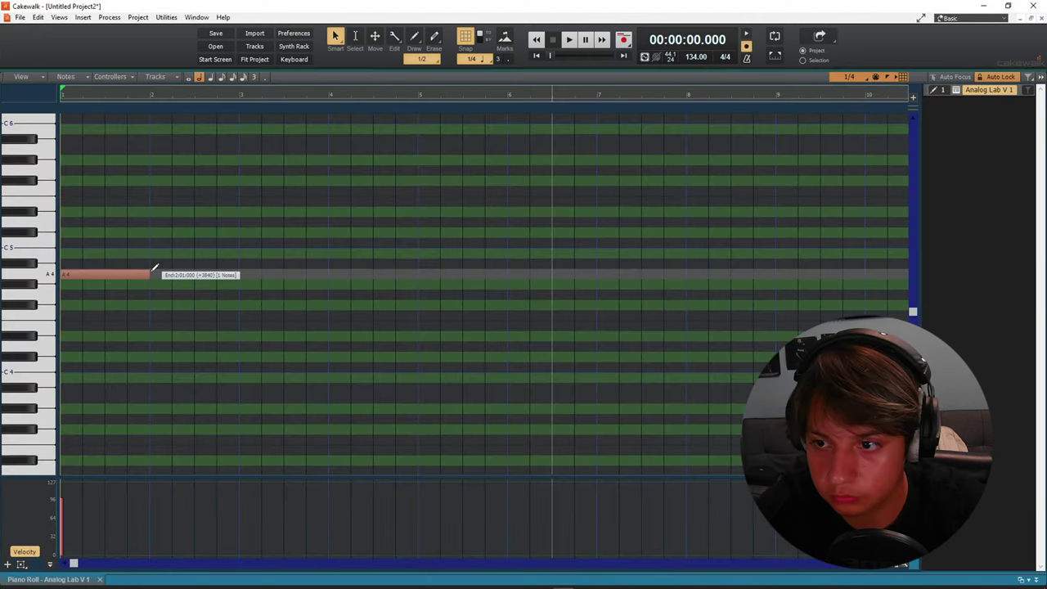
Step: Add whole notes at C5 and E5 above the A4 note in measure 1 of the piano roll
click(73, 243)
click(68, 202)
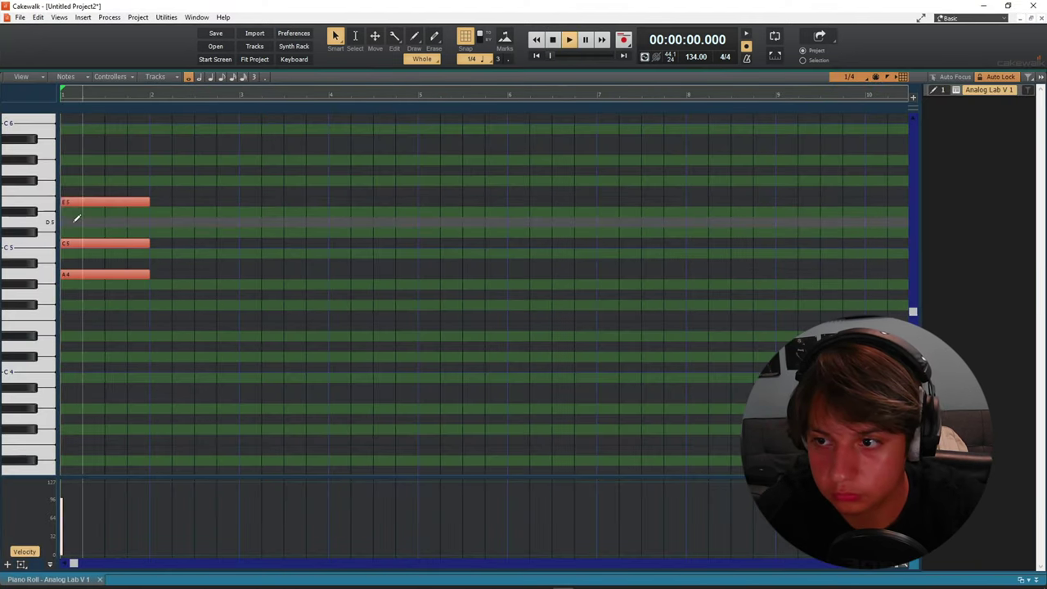
Step: Duplicate the measure 1 chord into measure 2 and lower the copy to D4, F4 and A4
key(ctrl+a)
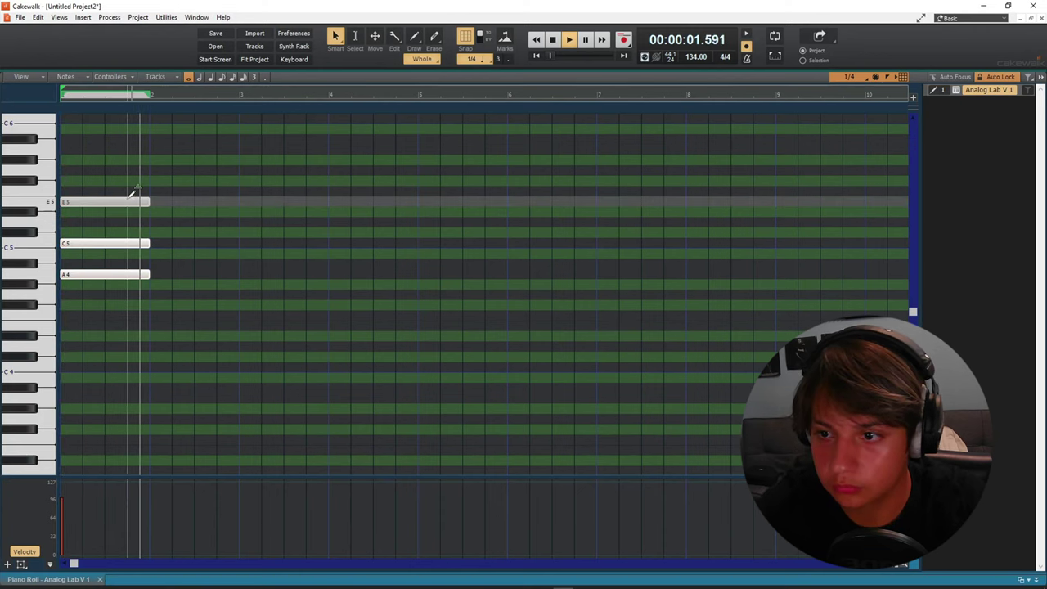
key(ctrl+d)
key(space)
drag(180, 278, 178, 357)
click(178, 364)
key(space)
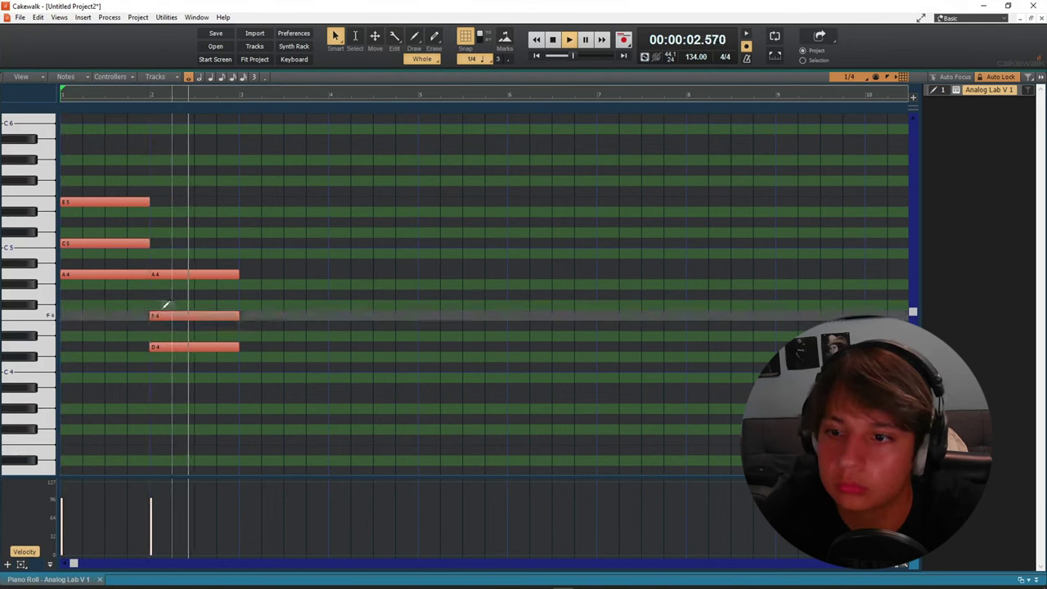
Step: Duplicate the two-measure chord progression into measures 3 and 4
key(space)
key(ctrl+a)
key(ctrl+d)
key(space)
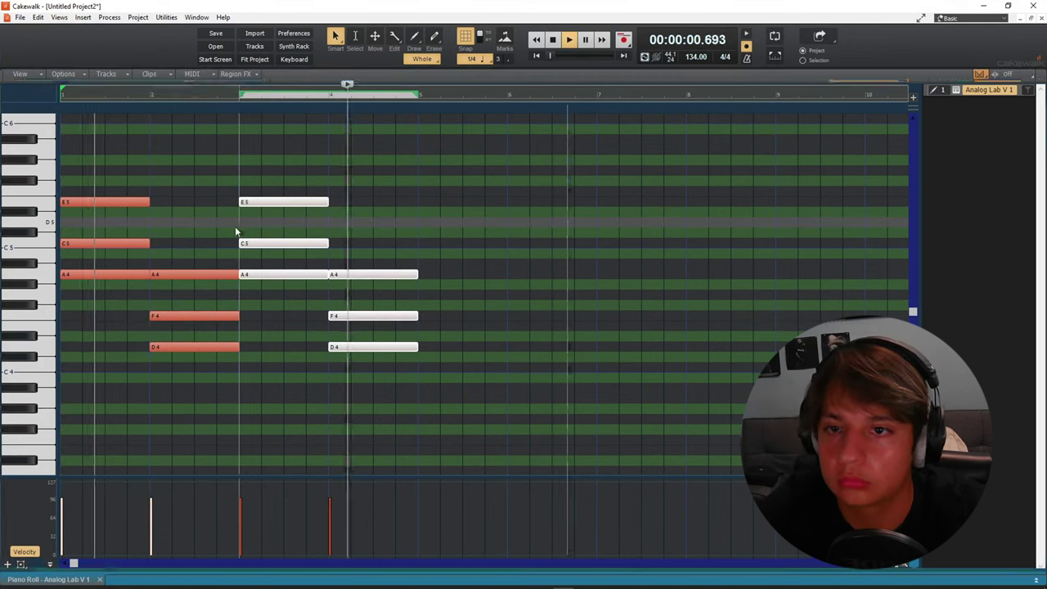
Step: Split the three notes of the measure 2 chord at beat 4
key(d)
click(461, 148)
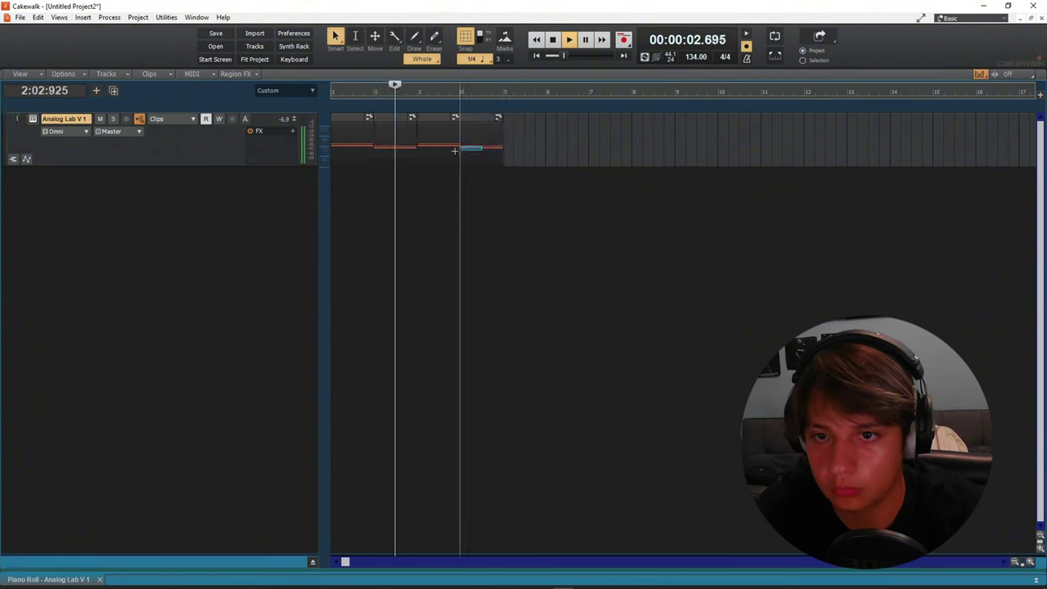
key(ctrl+a)
key(d)
key(space)
click(195, 248)
drag(215, 253, 217, 376)
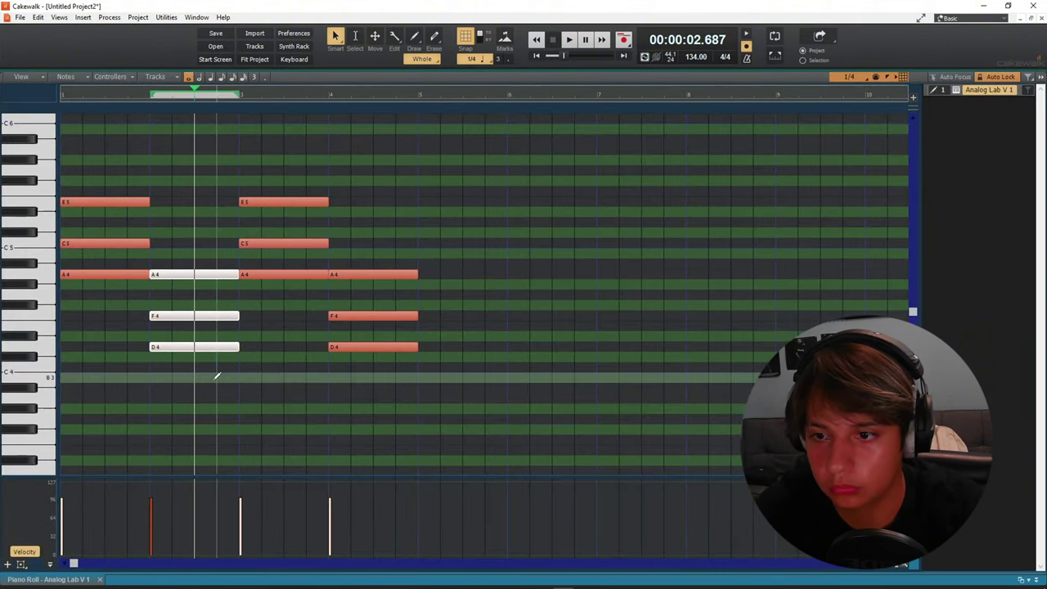
alt+click(218, 349)
key(w)
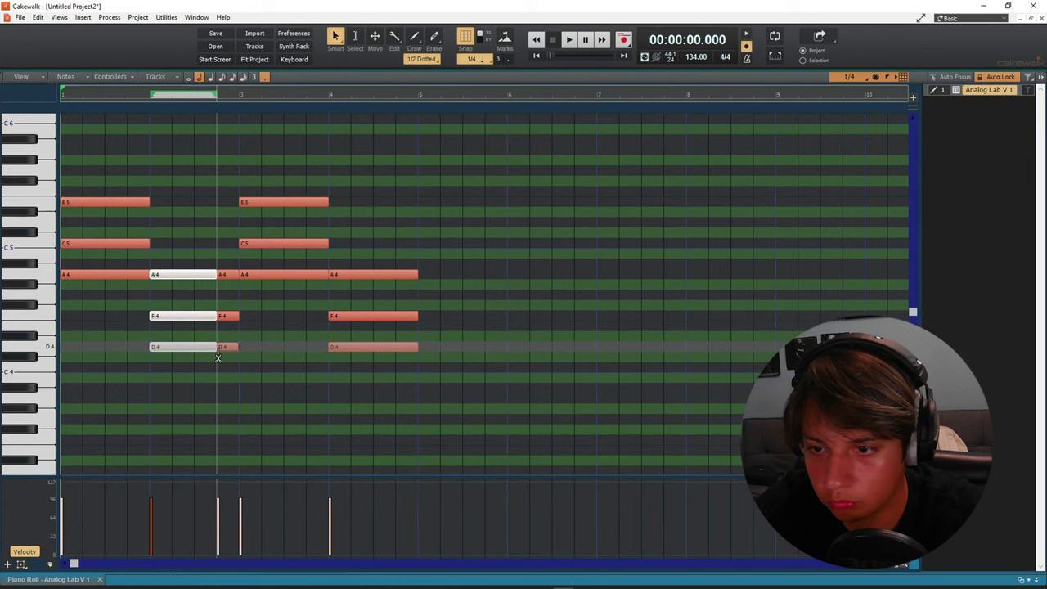
Step: Select all clips on the track and loop playback over measures 1 to 4
key(space)
key(d)
click(515, 160)
key(ctrl+a)
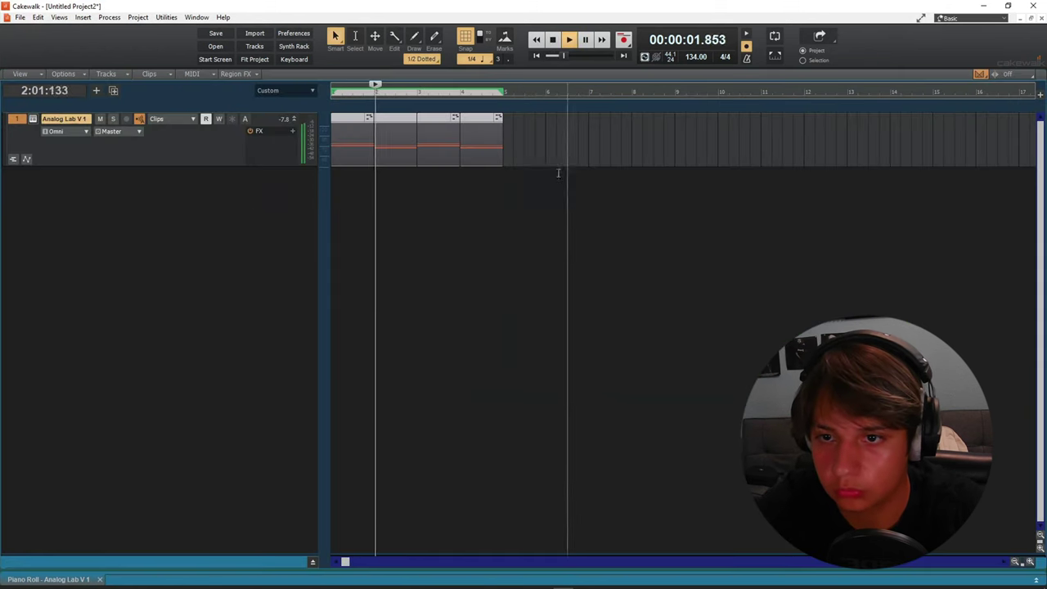
key(shift+l)
key(d)
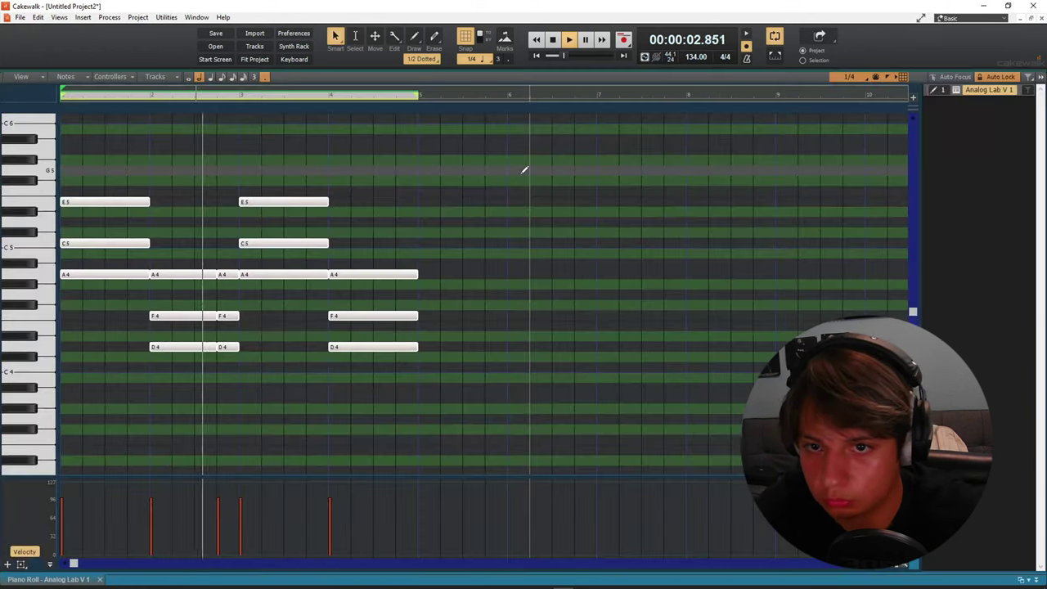
Step: Split the three notes of the measure 4 chord at beat 4
click(222, 178)
key(d)
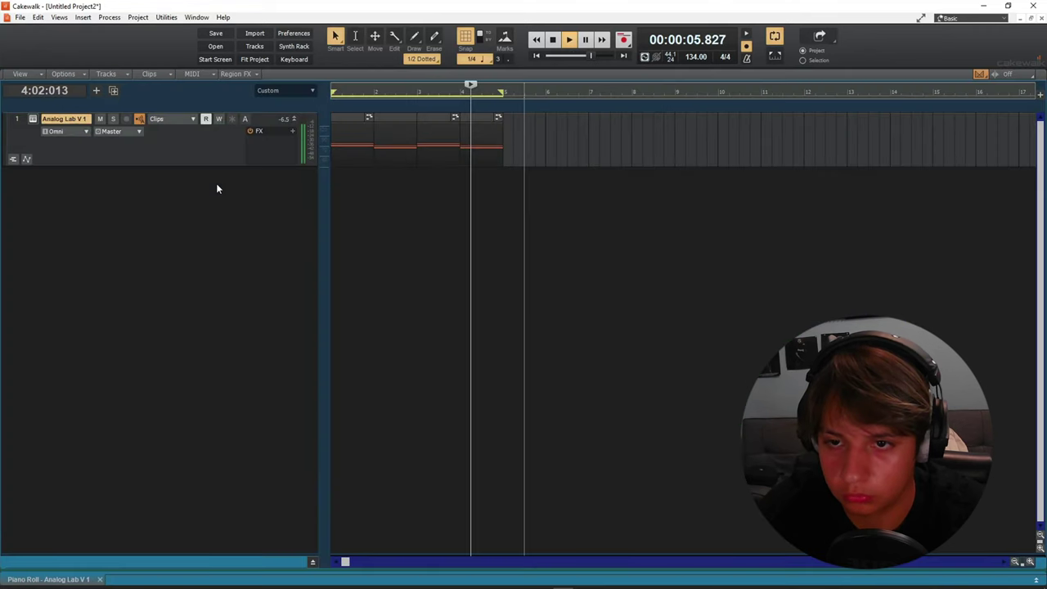
key(d)
drag(365, 252, 388, 416)
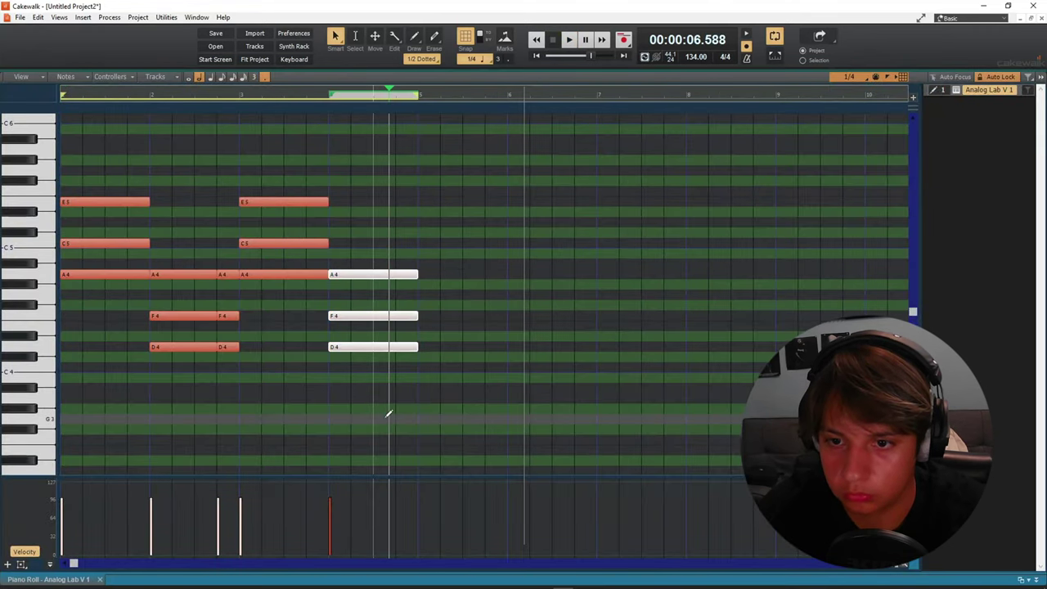
alt+click(397, 349)
Step: Try raising the last-beat chord of measure 4 to F4, A4 and C5 and play it back
drag(402, 367, 417, 233)
drag(402, 278, 404, 248)
click(341, 243)
key(space)
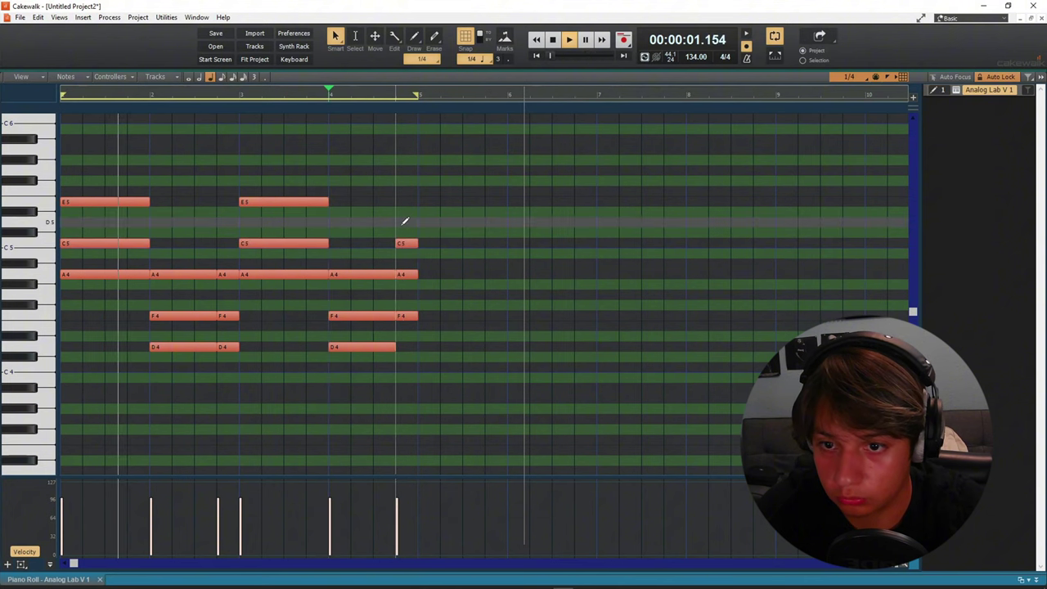
Step: Select the raised last-beat chord in measure 4 and move its C5 note back down to A4 with the others
key(space)
drag(402, 224, 418, 346)
key(space)
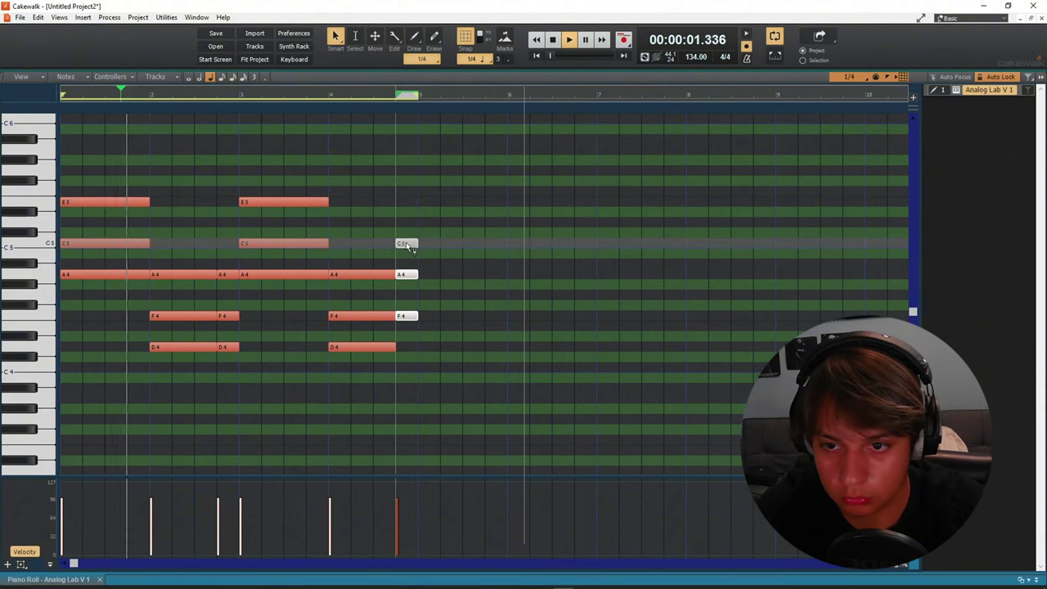
drag(407, 246, 409, 287)
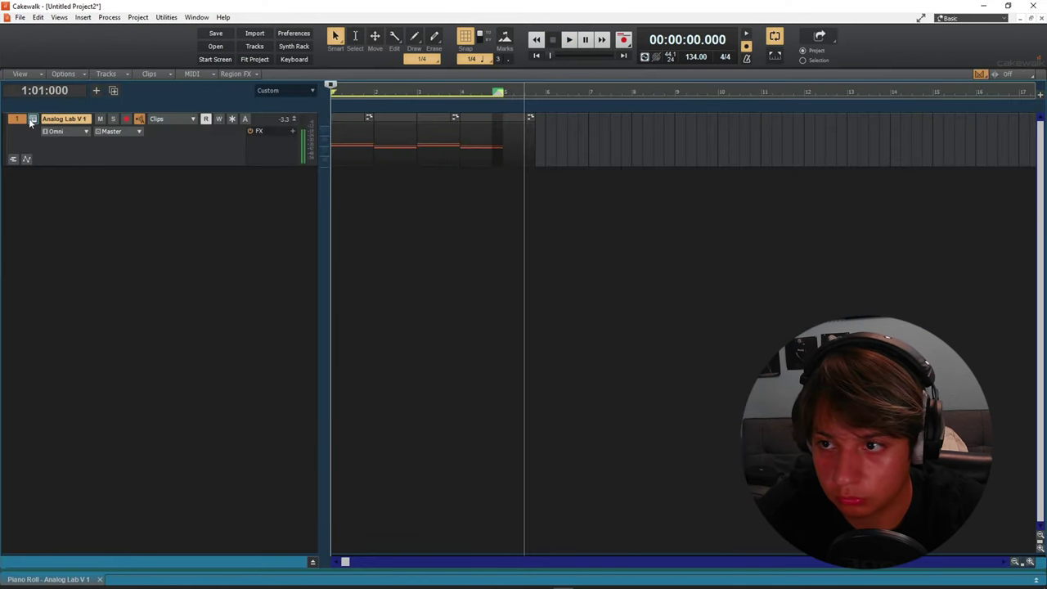
Step: Audition the Ambient Drone preset in Analog Lab V against the looped chord progression
click(33, 119)
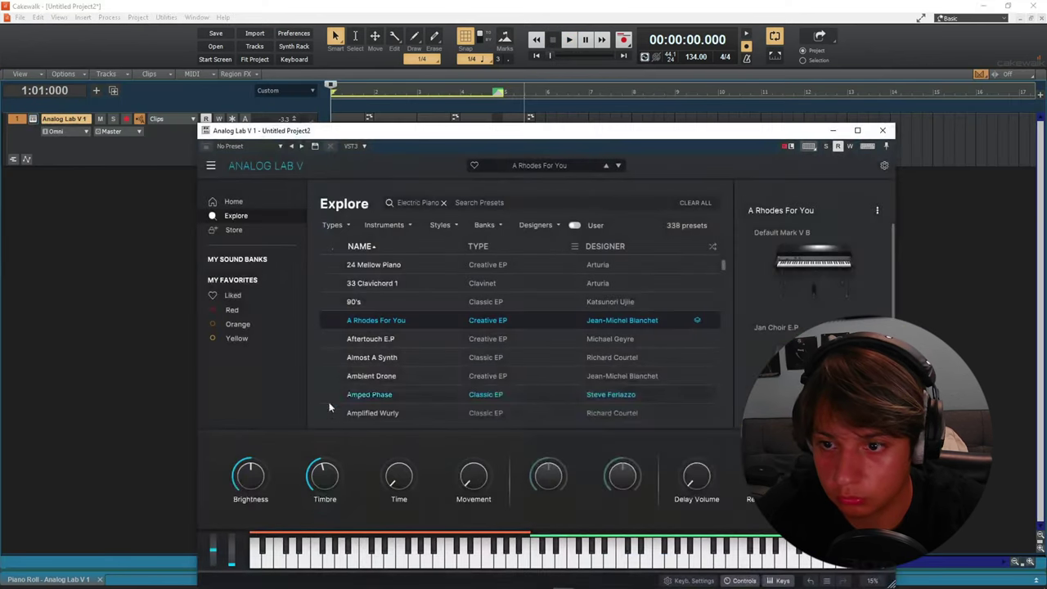
click(371, 375)
key(space)
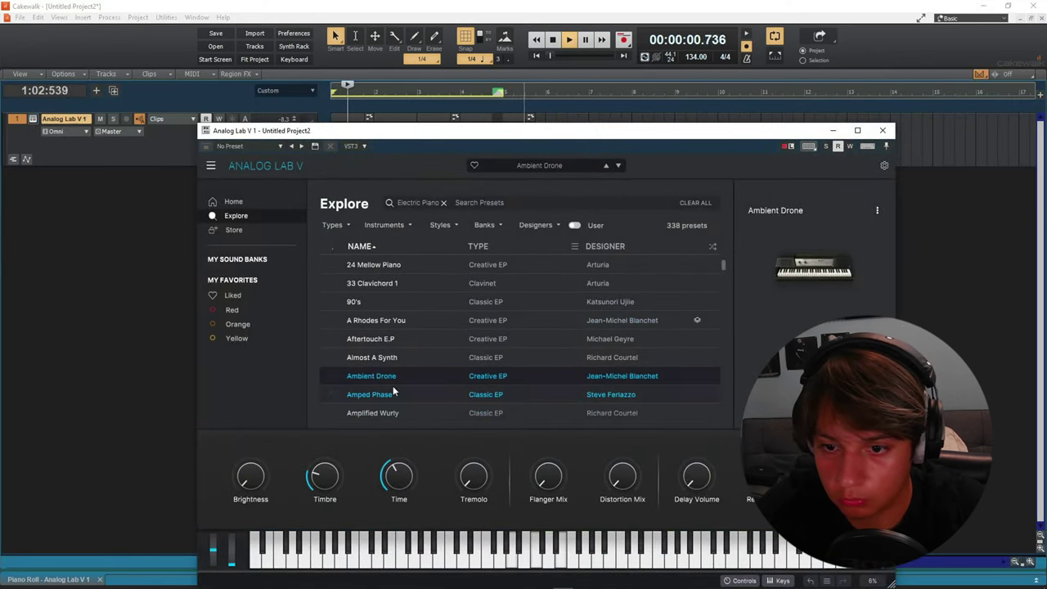
scroll(394, 392, down, 1)
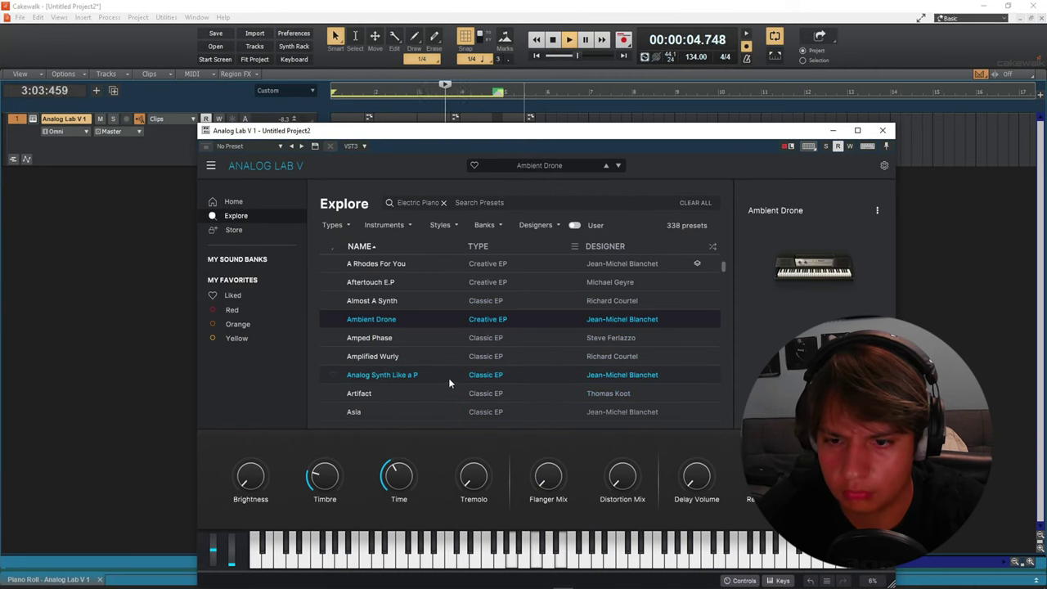
click(885, 131)
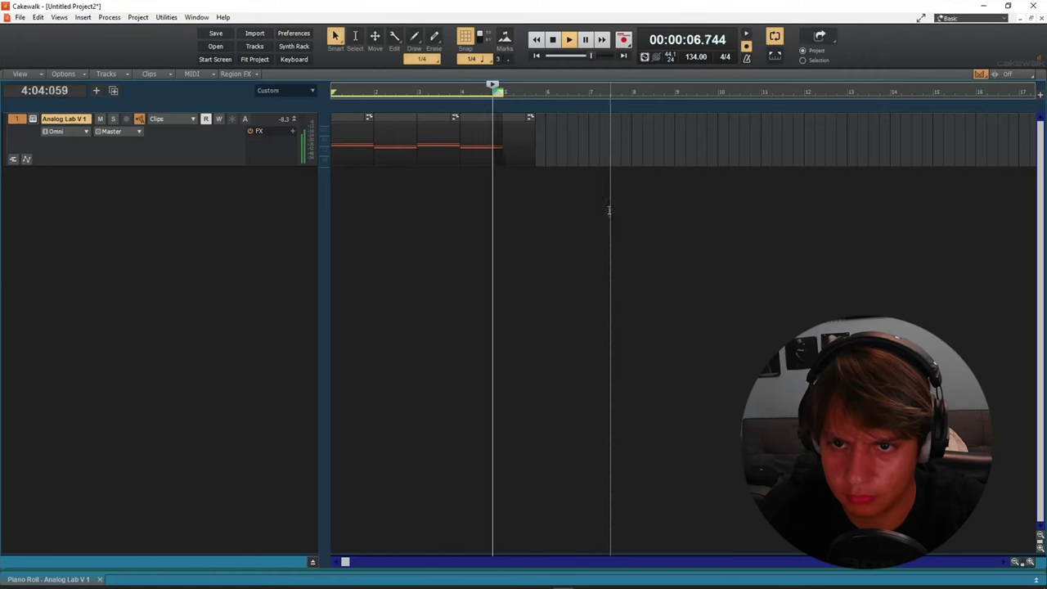
Step: Reopen the Analog Lab V instrument and audition the Amped Phase and Amplified Wurly presets with the chords
click(284, 144)
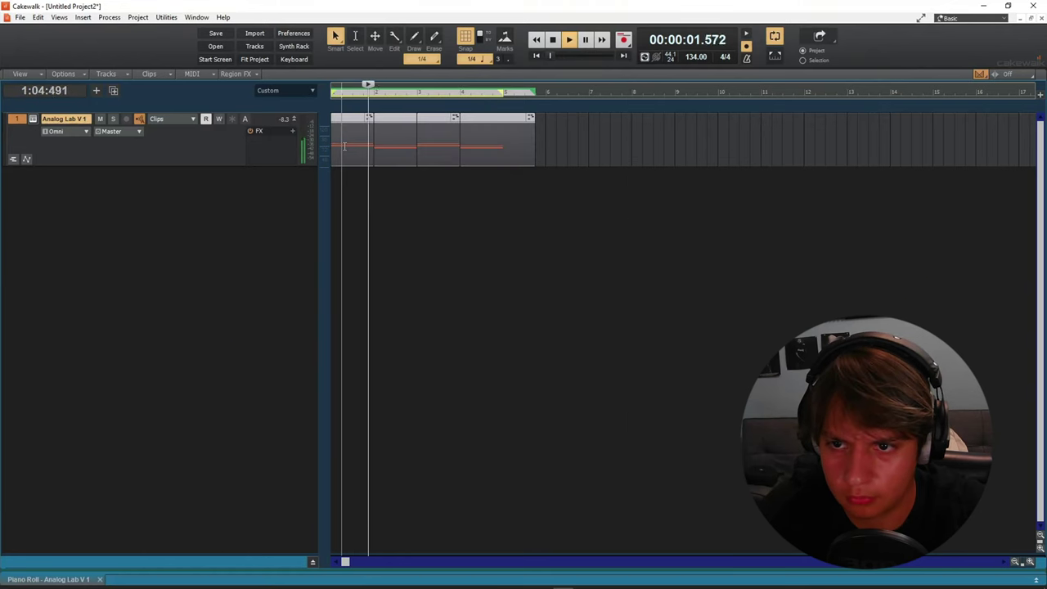
click(33, 119)
key(space)
click(355, 342)
key(space)
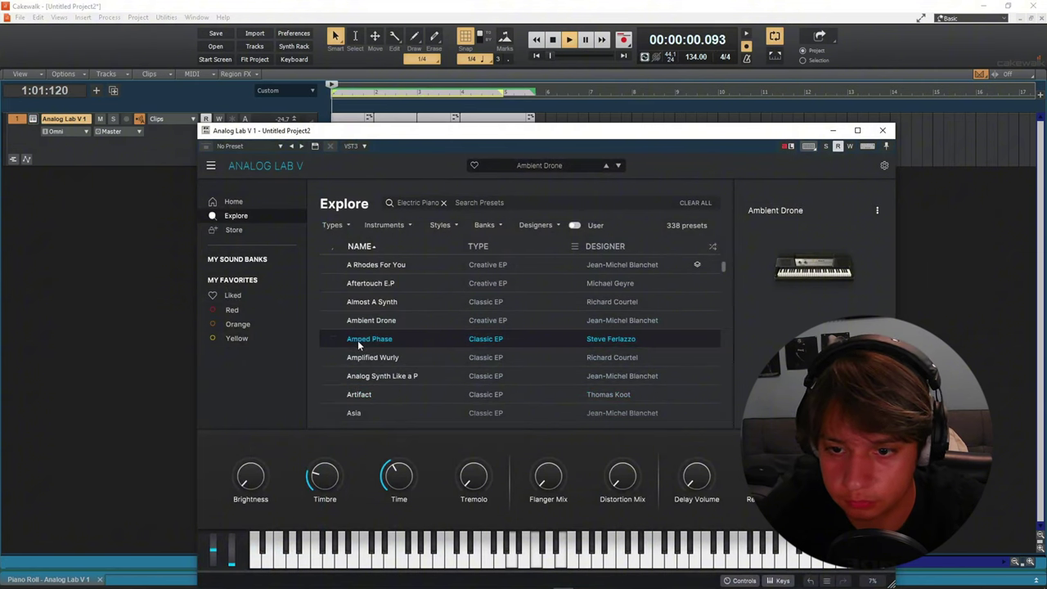
key(space)
click(389, 360)
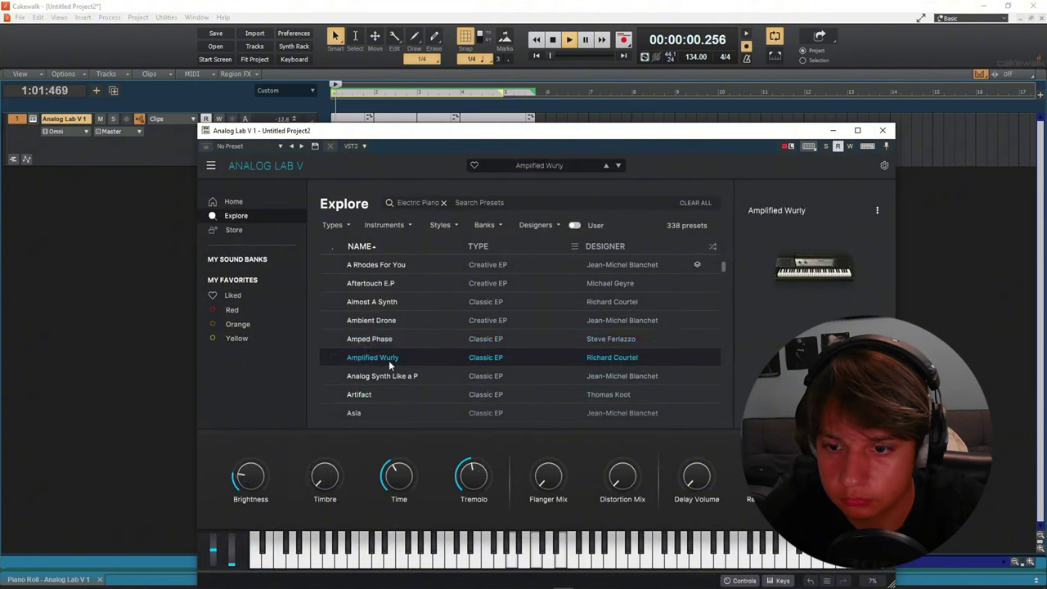
Step: Audition the Analog Synth Like a P and Artifact presets with the looped chords
click(396, 373)
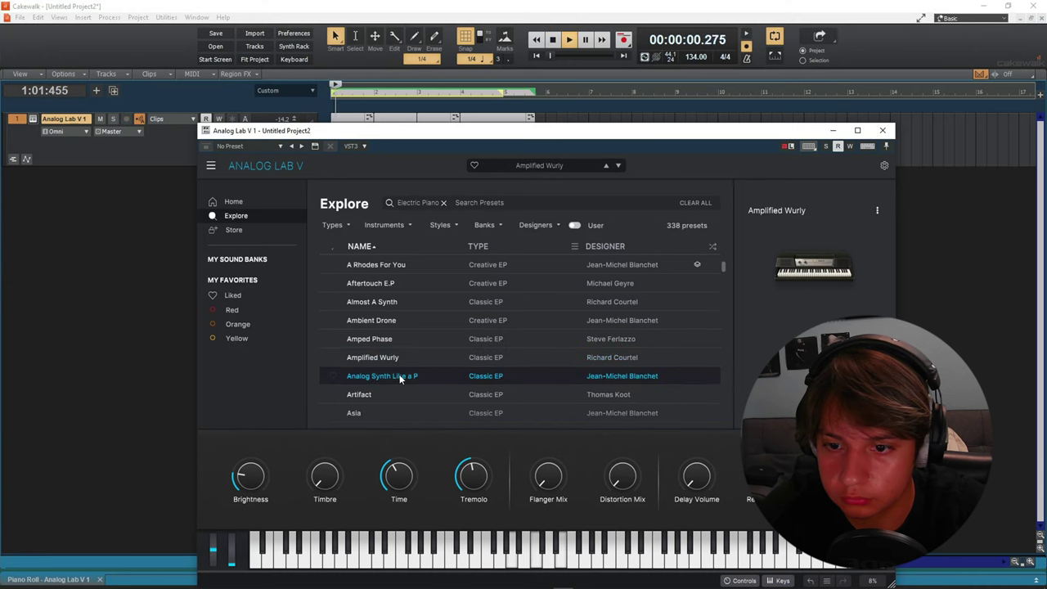
key(space)
key(space)
click(413, 393)
scroll(413, 390, down, 1)
scroll(400, 364, down, 1)
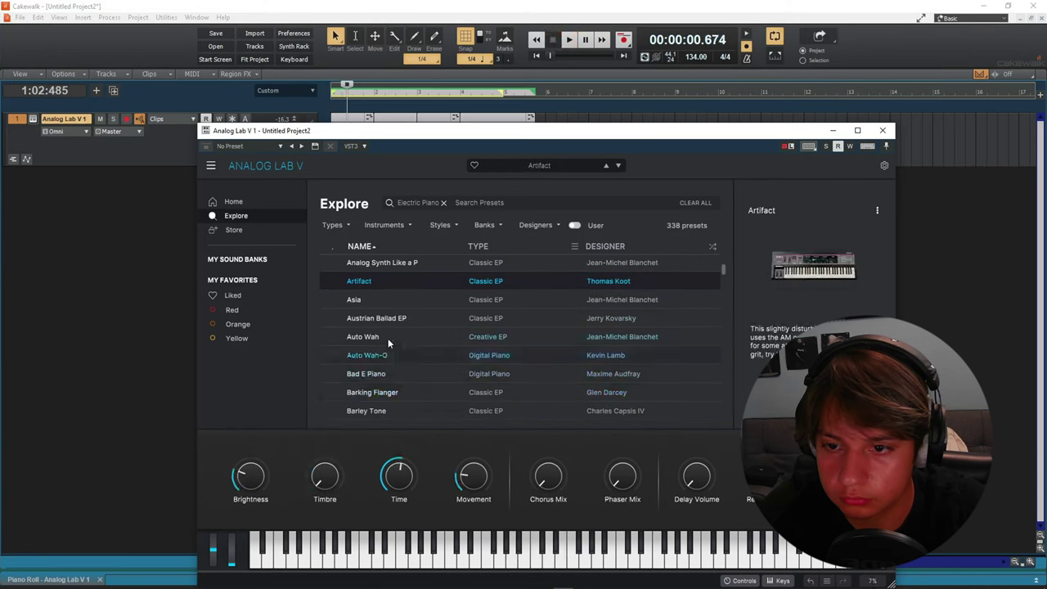
key(space)
key(space)
Step: Load the Dreamy Tine Pad preset, play the chords with it and close the instrument window
scroll(386, 305, down, 8)
click(427, 369)
key(space)
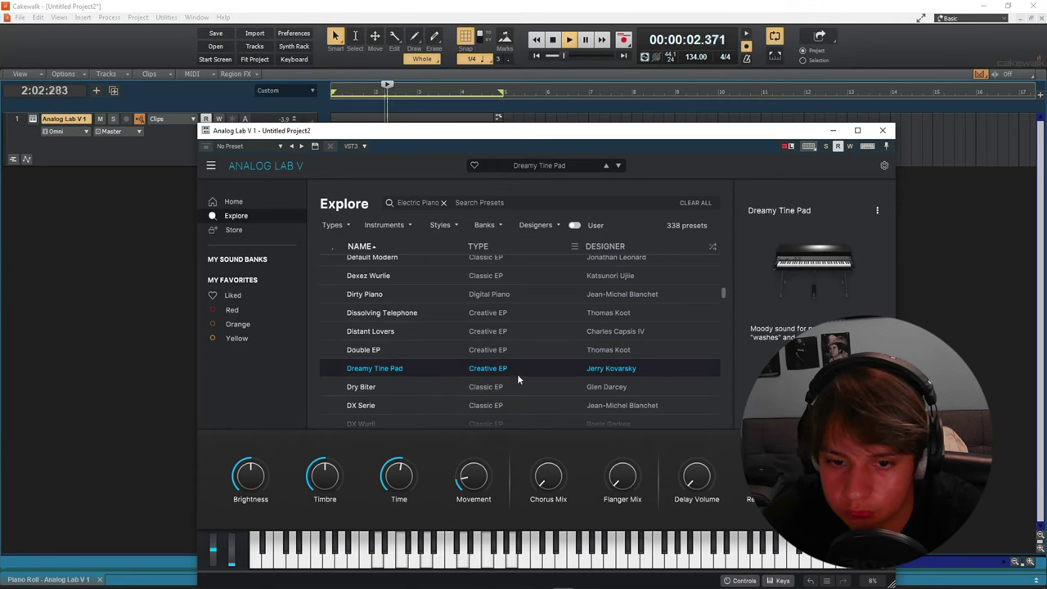
click(885, 131)
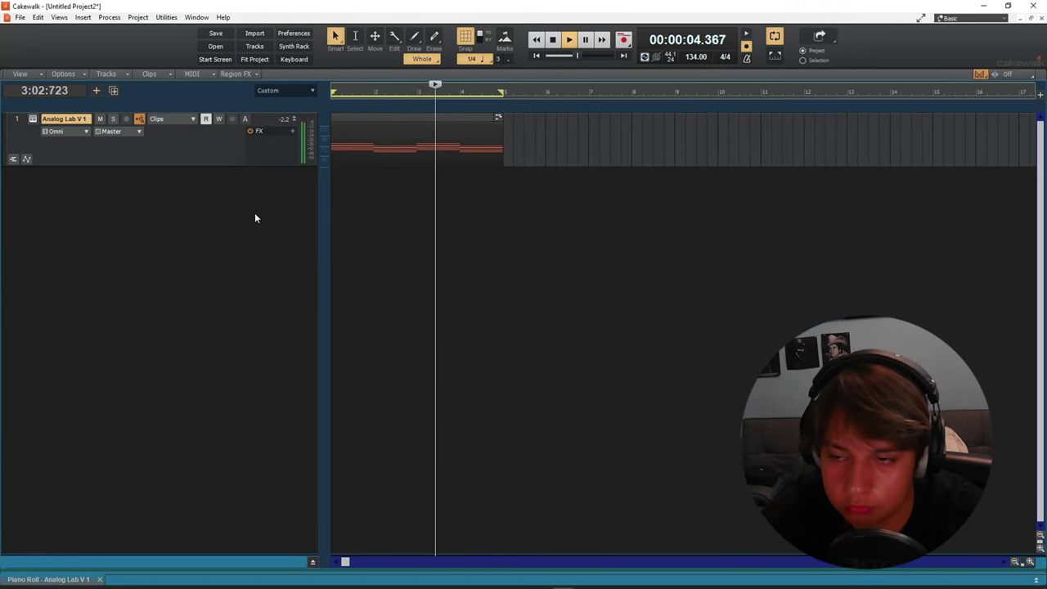
Step: Open the chord clip in the piano roll and disable Snap to Scale for its track
double_click(390, 153)
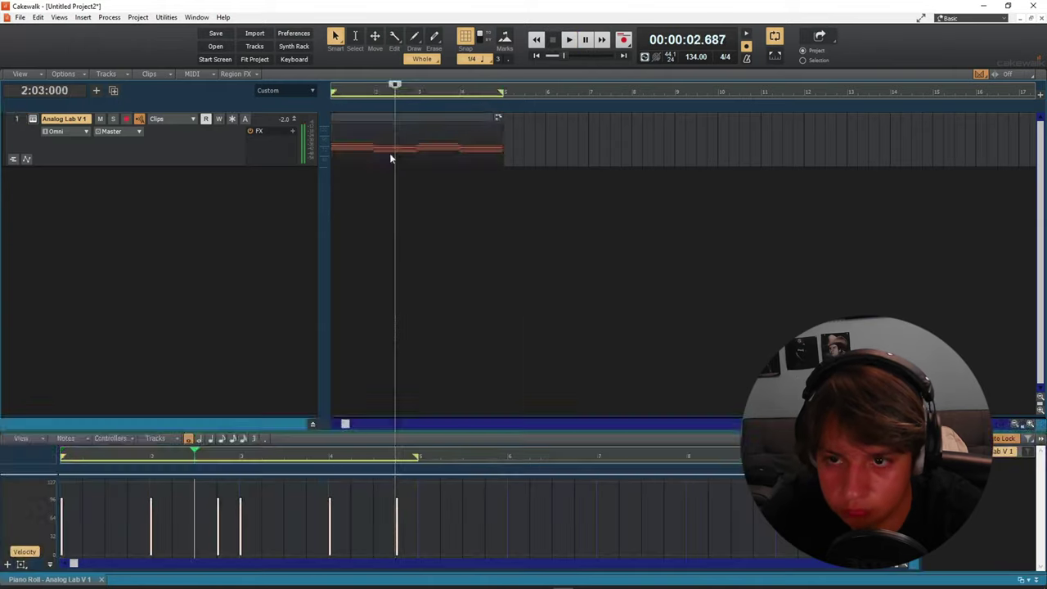
key(space)
right_click(984, 96)
click(979, 103)
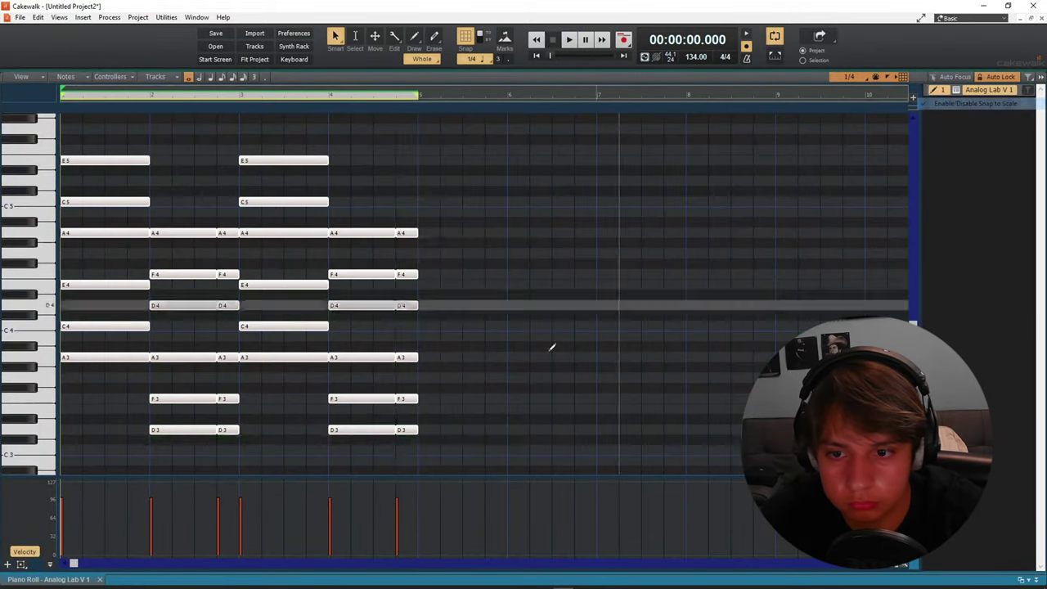
Step: Move all selected chord notes up one octave so the lowest D3 notes become D4, and play them back
drag(350, 433, 353, 314)
key(space)
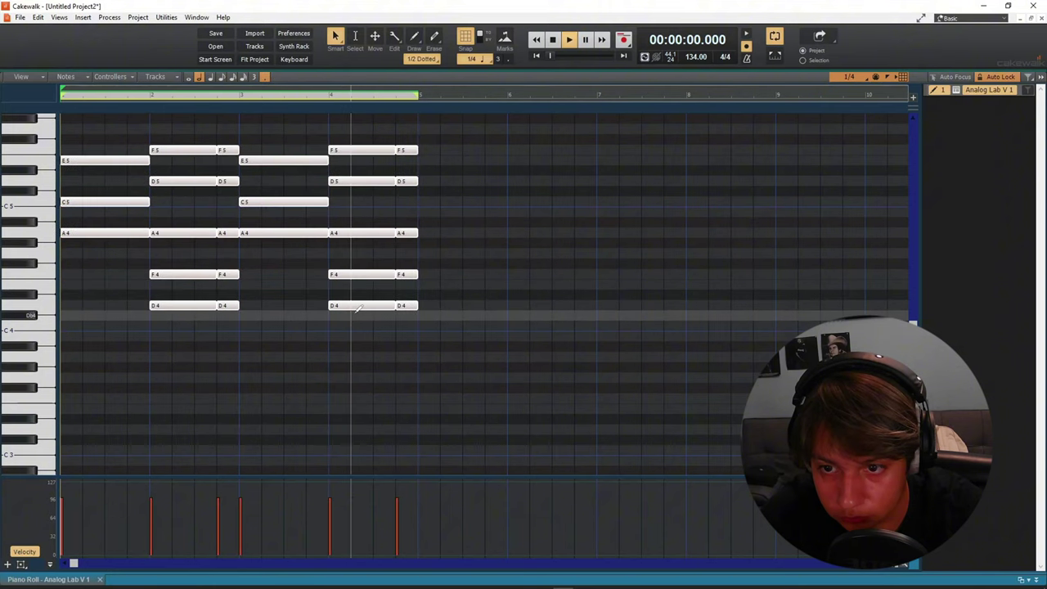
key(d)
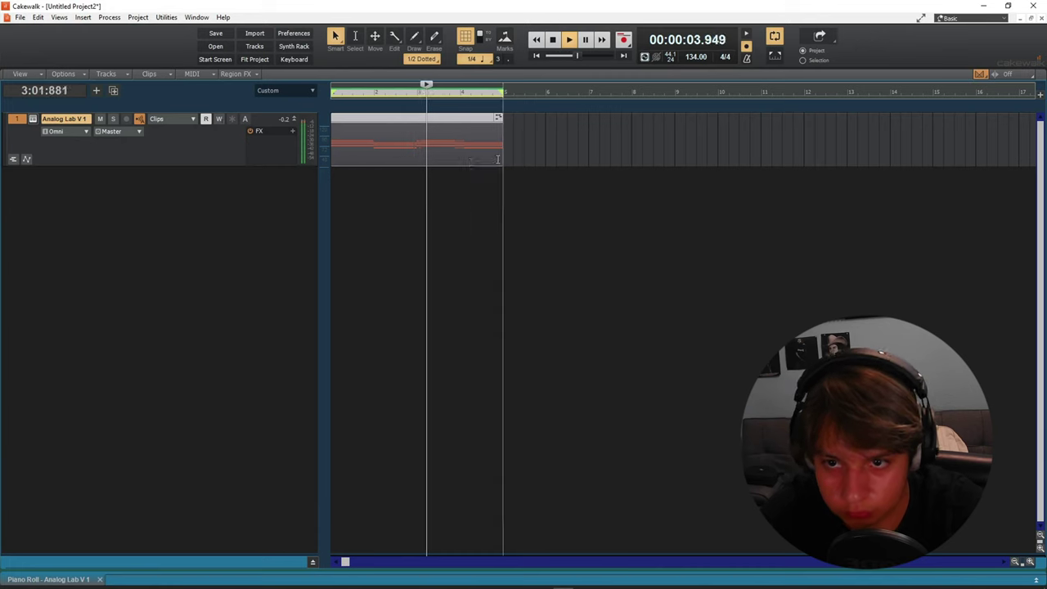
Step: Reopen the chord clip in the piano roll and re-enable Snap to Scale for its track
double_click(415, 147)
scroll(421, 155, up, 3)
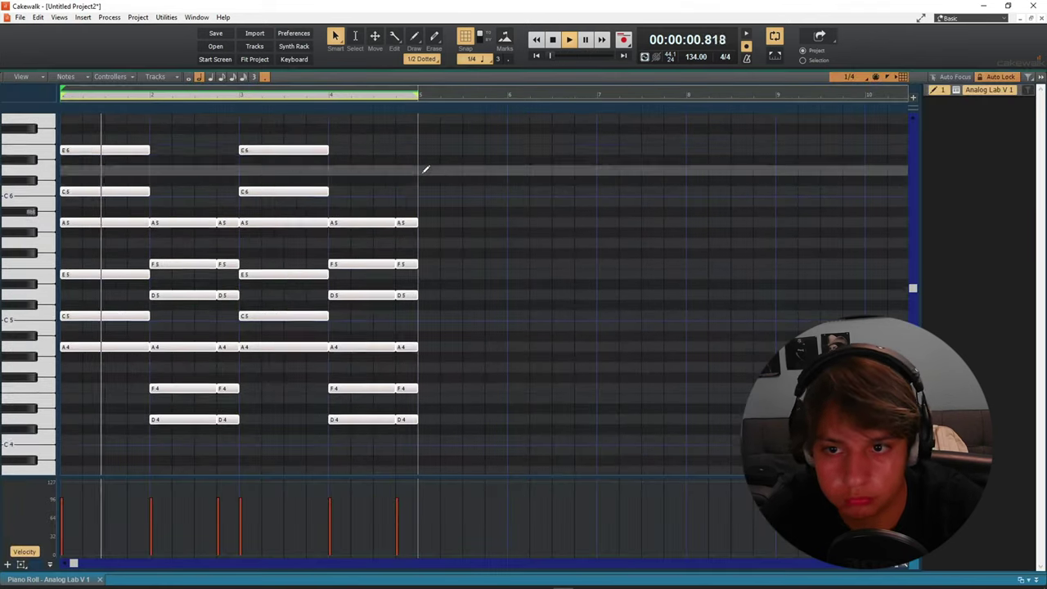
scroll(425, 169, up, 2)
right_click(975, 92)
click(976, 96)
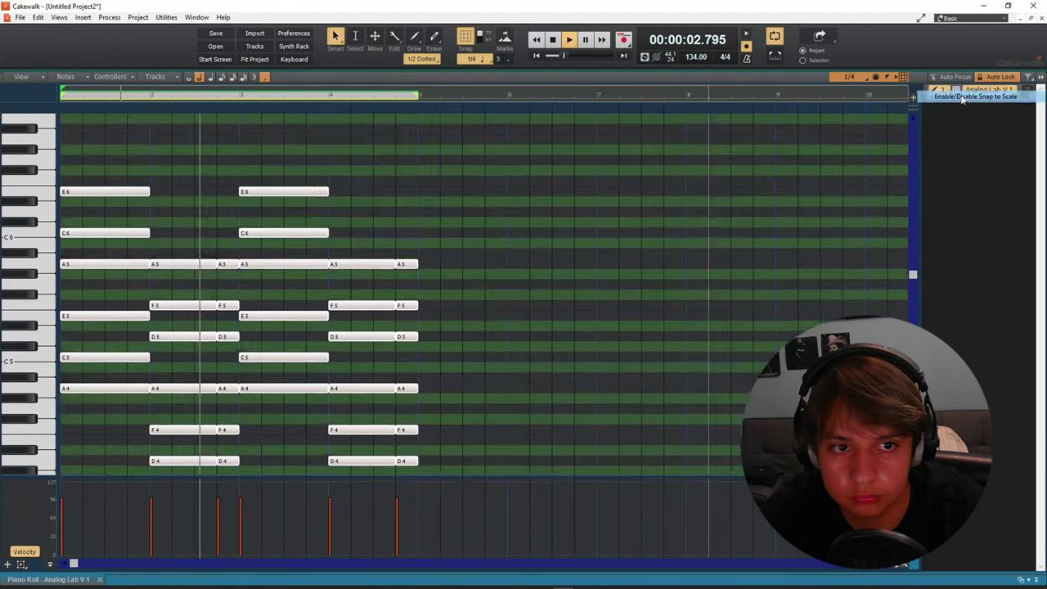
Step: Add a half-note D7 on beat 3 of measure 3 above the chords, play it back and close the piano roll
scroll(421, 162, up, 3)
scroll(81, 136, up, 1)
drag(285, 170, 327, 170)
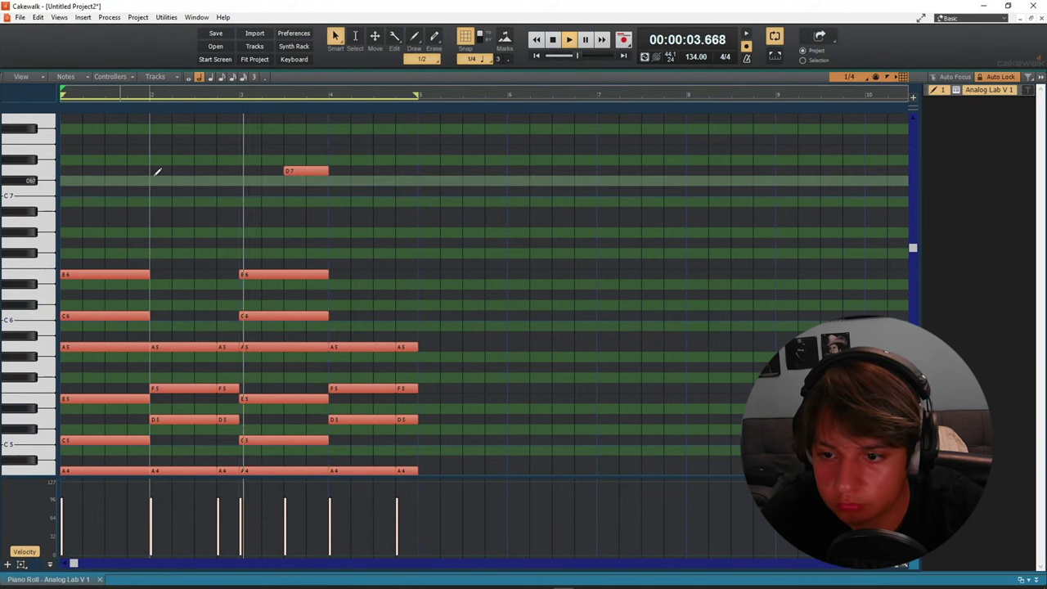
scroll(241, 190, down, 1)
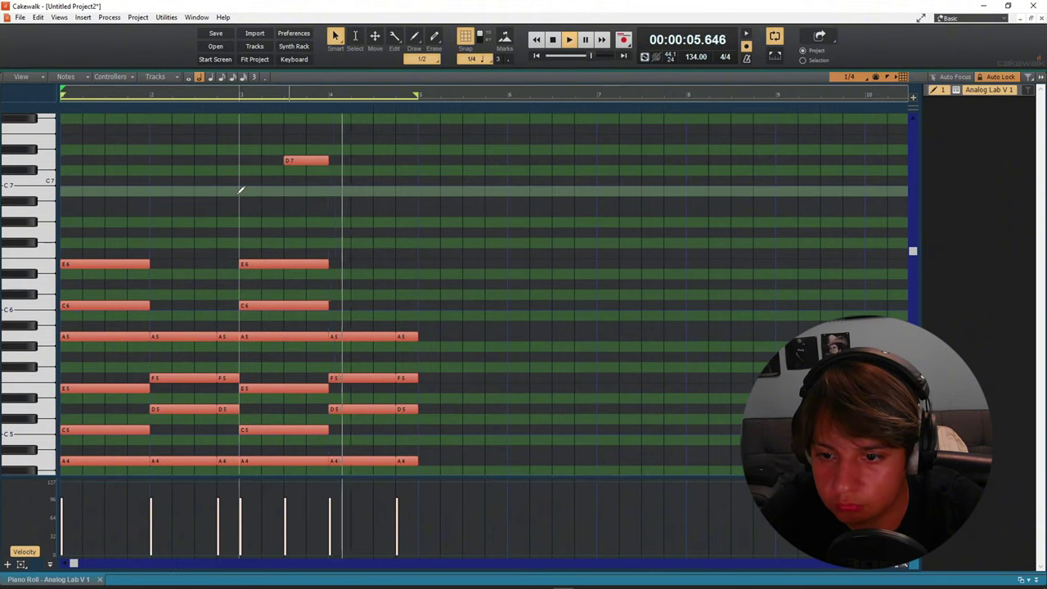
key(d)
key(space)
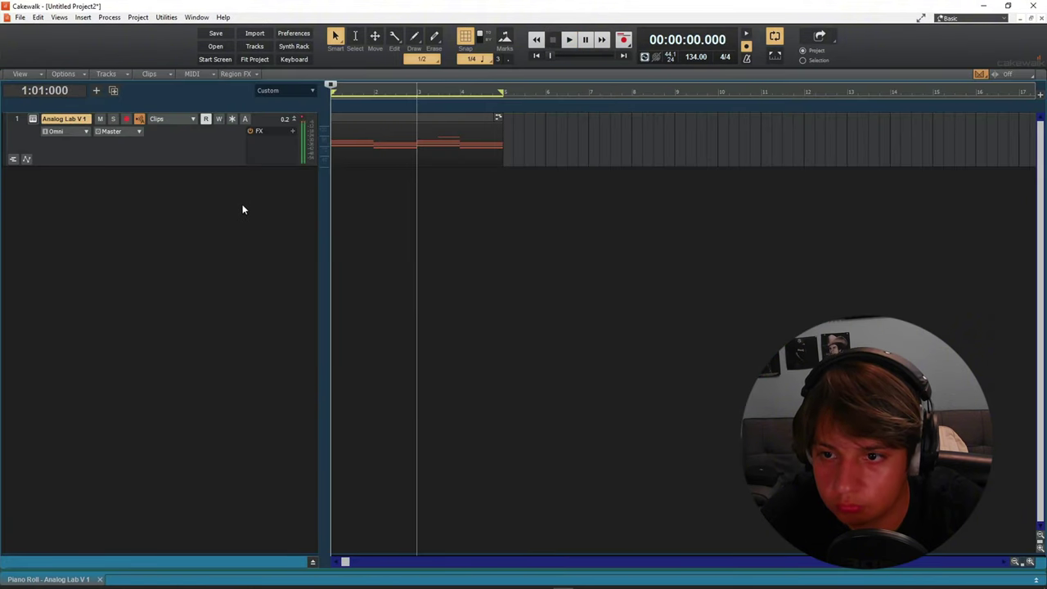
Step: Add four Komplete Kontrol instrument tracks and audition the !lovely and alien snare samples in the first one
right_click(243, 205)
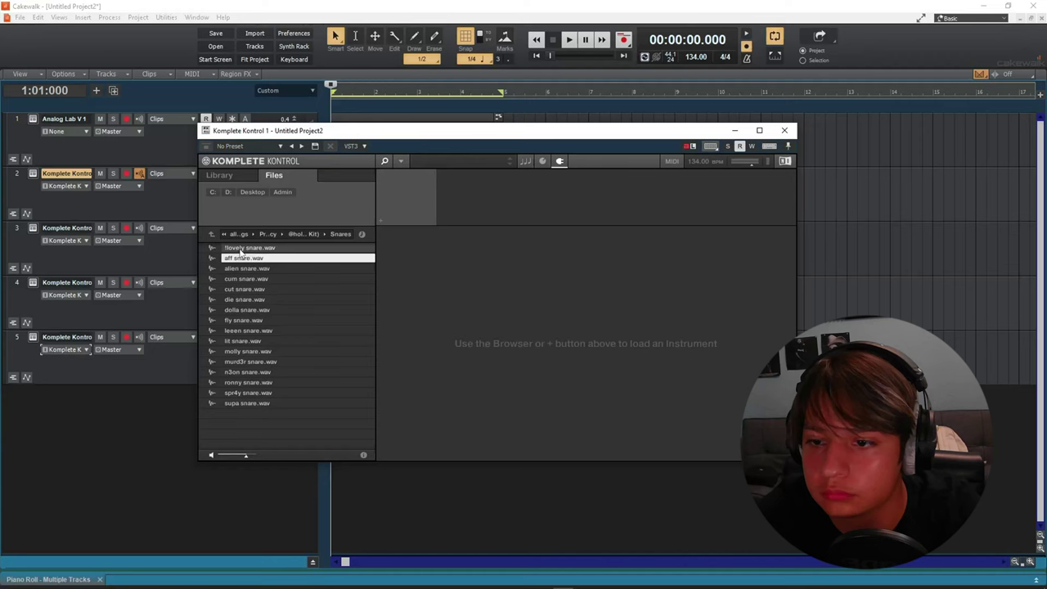
click(239, 248)
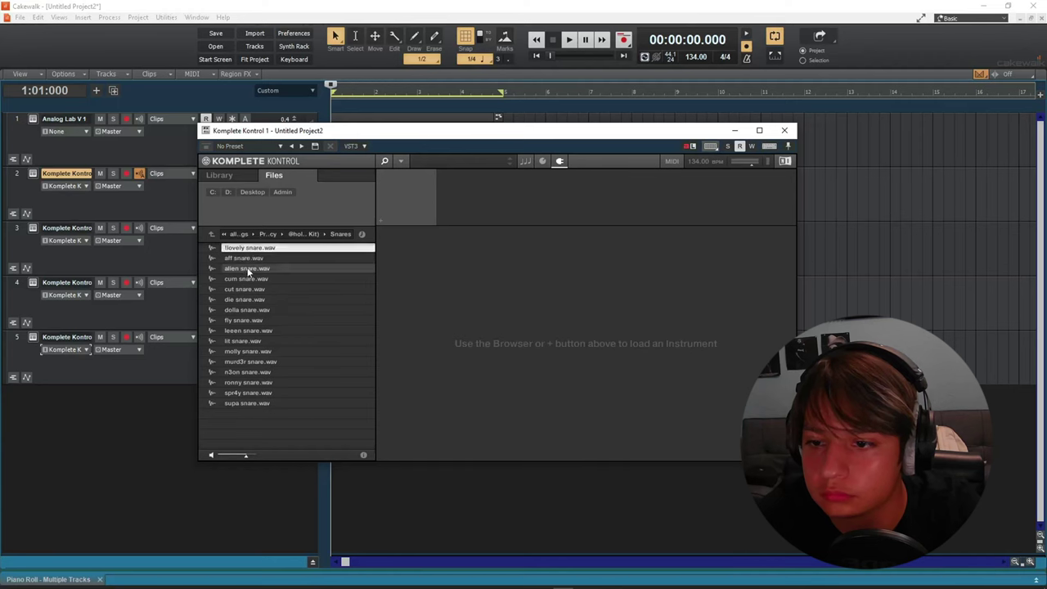
click(248, 270)
click(246, 249)
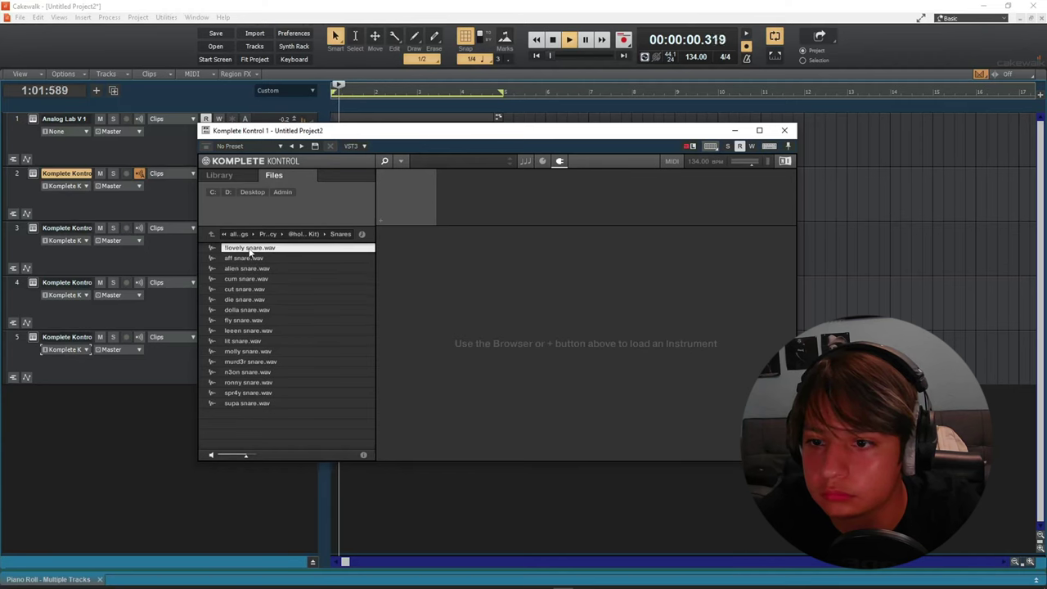
Step: Load !lovely snare.wav into the sampler, set its envelope type to ADSR and close the instrument window
double_click(250, 250)
click(544, 406)
click(542, 441)
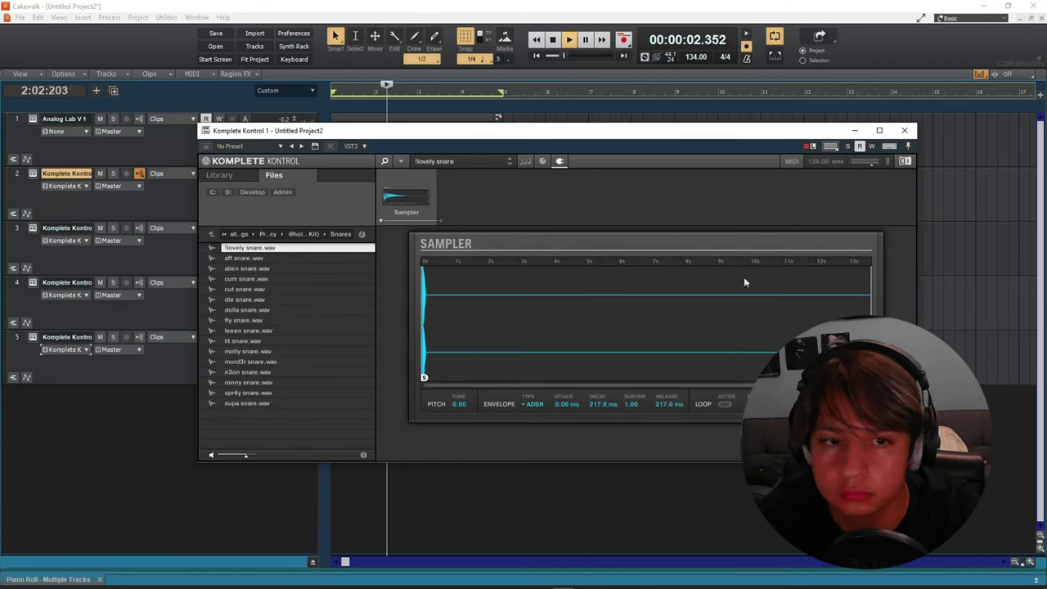
click(906, 131)
Step: Stop playback and draw C5 snare hits on beat 3 of each of the four measures in the first Komplete Kontrol track
double_click(363, 199)
key(space)
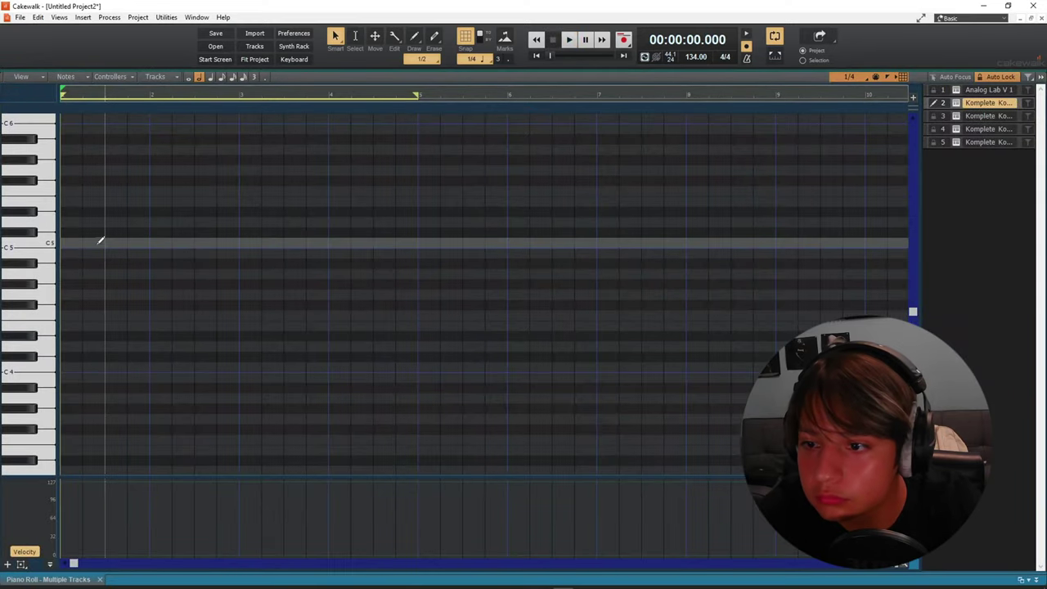
drag(126, 238, 206, 243)
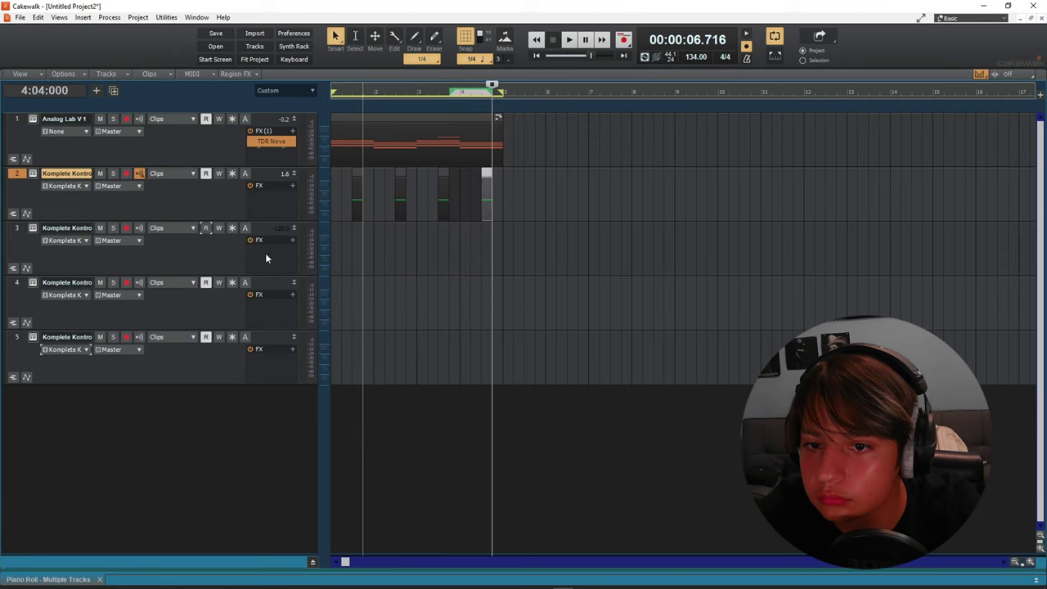
Step: Load g0d hihat.wav into the second Komplete Kontrol track, set its envelope type to ADSR and close the instrument window
click(139, 228)
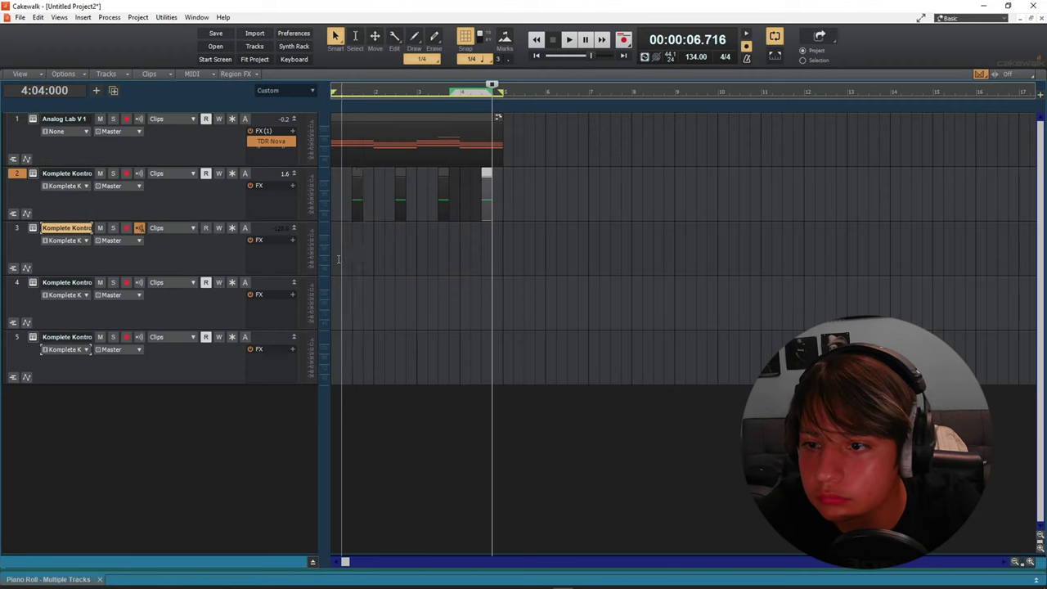
double_click(245, 270)
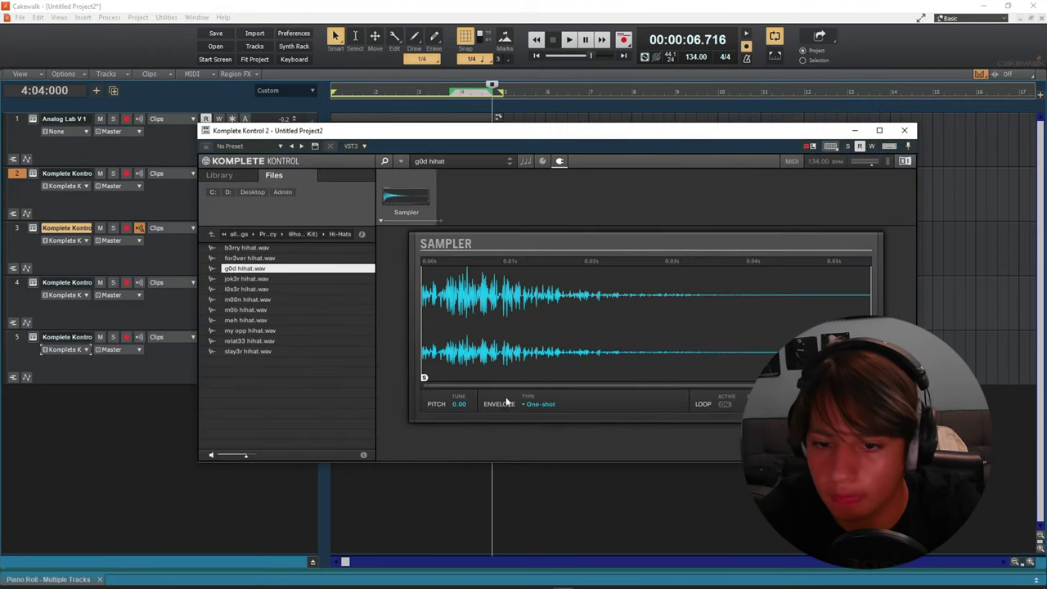
click(541, 404)
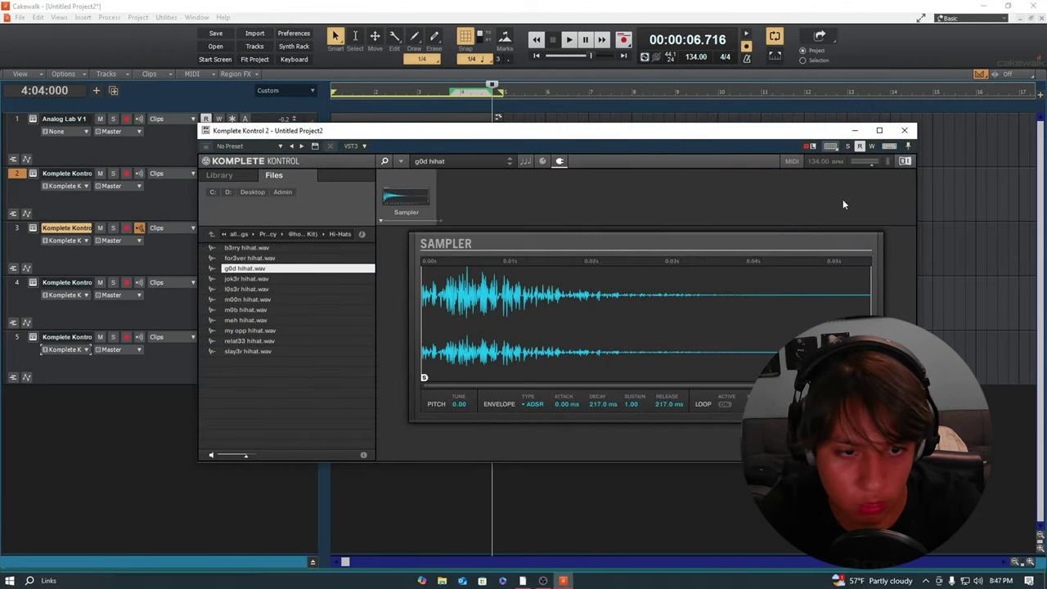
click(904, 130)
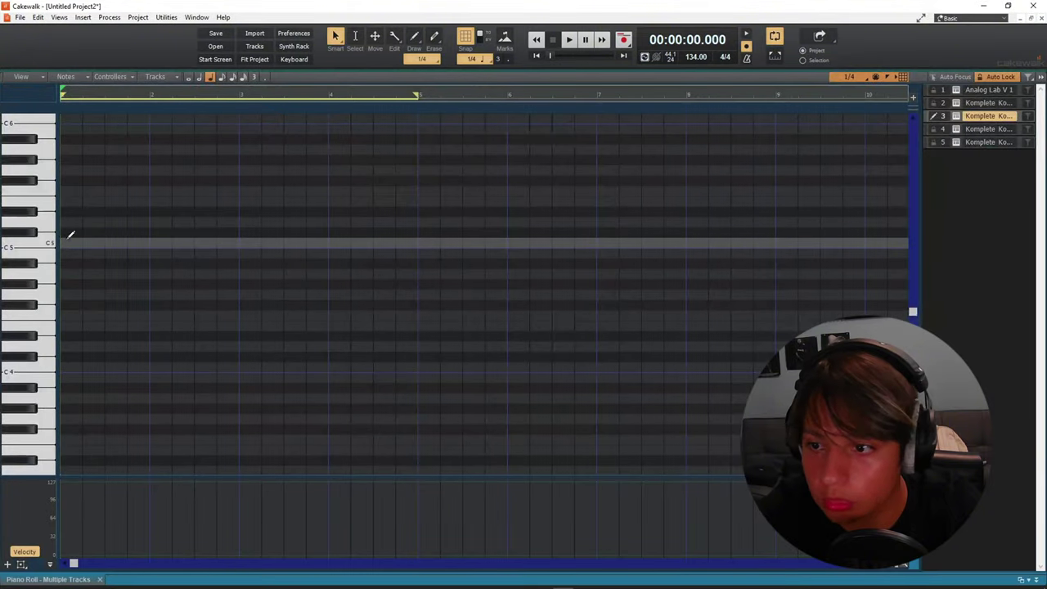
Step: Fill four measures of the hi-hat track with C5 eighth notes by copying and pasting them, and play from the start
click(72, 241)
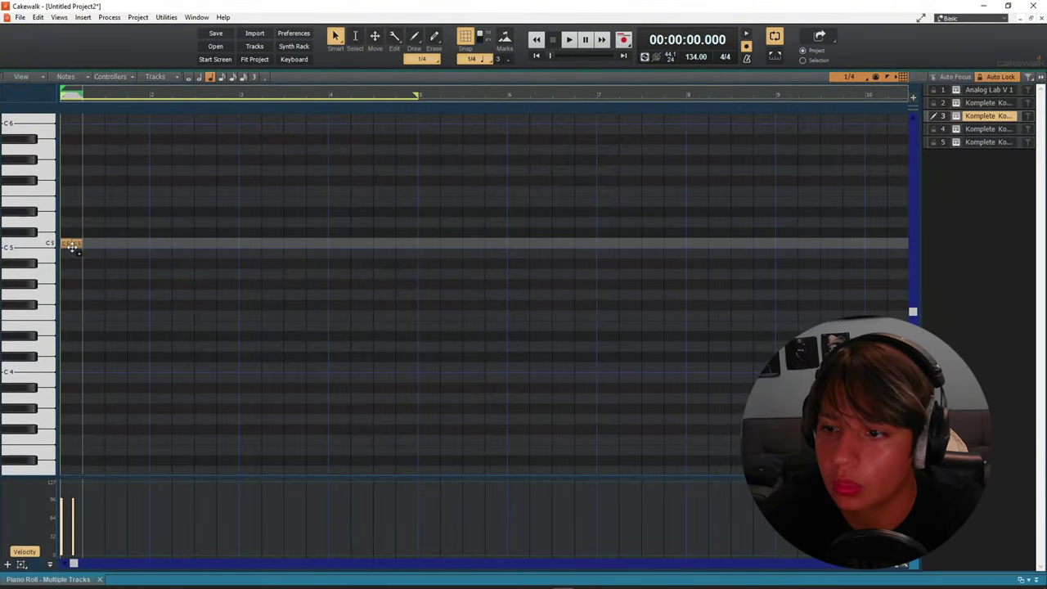
key(ctrl+v)
key(ctrl+v)
mouse_move(283, 257)
mouse_down()
mouse_move(140, 226)
mouse_move(62, 227)
mouse_up()
key(ctrl+c)
key(ctrl+v)
key(w)
key(space)
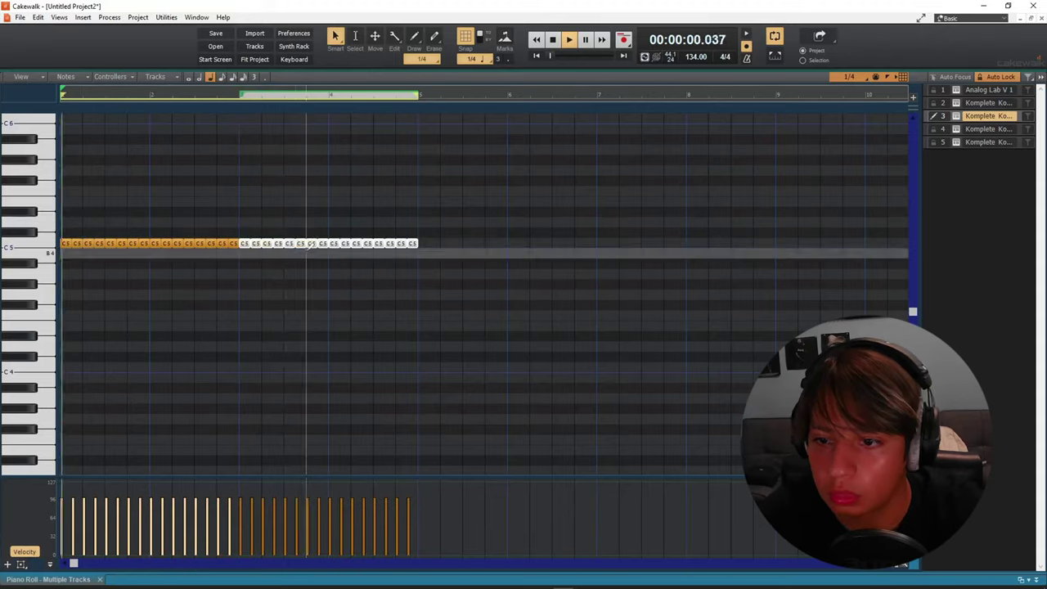
Step: Close the piano roll, open the third Komplete Kontrol instrument and browse its files to the WLR drum kit folder
key(d)
click(73, 303)
click(32, 282)
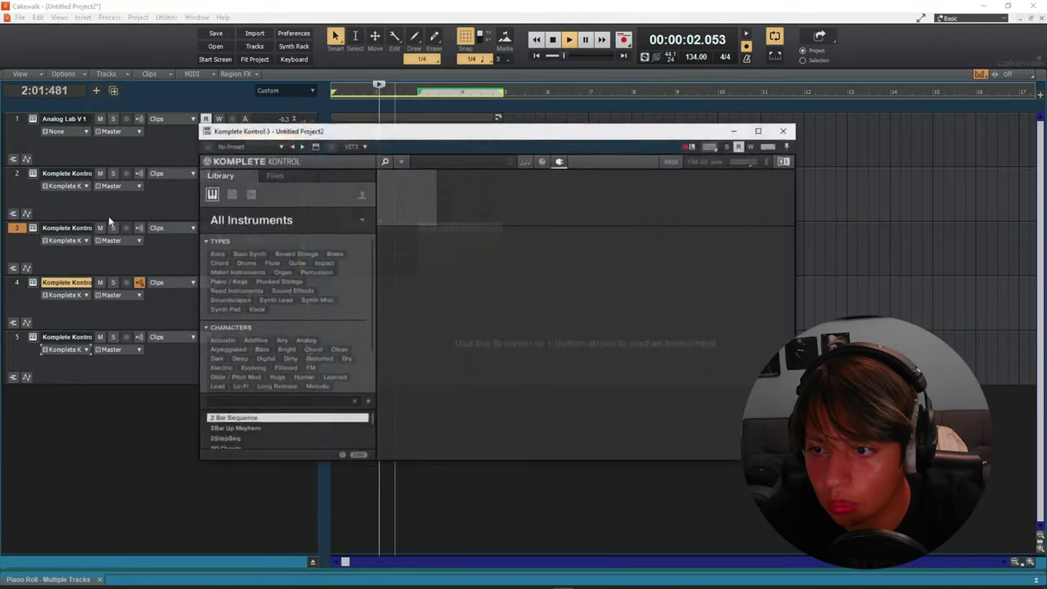
click(274, 175)
click(212, 234)
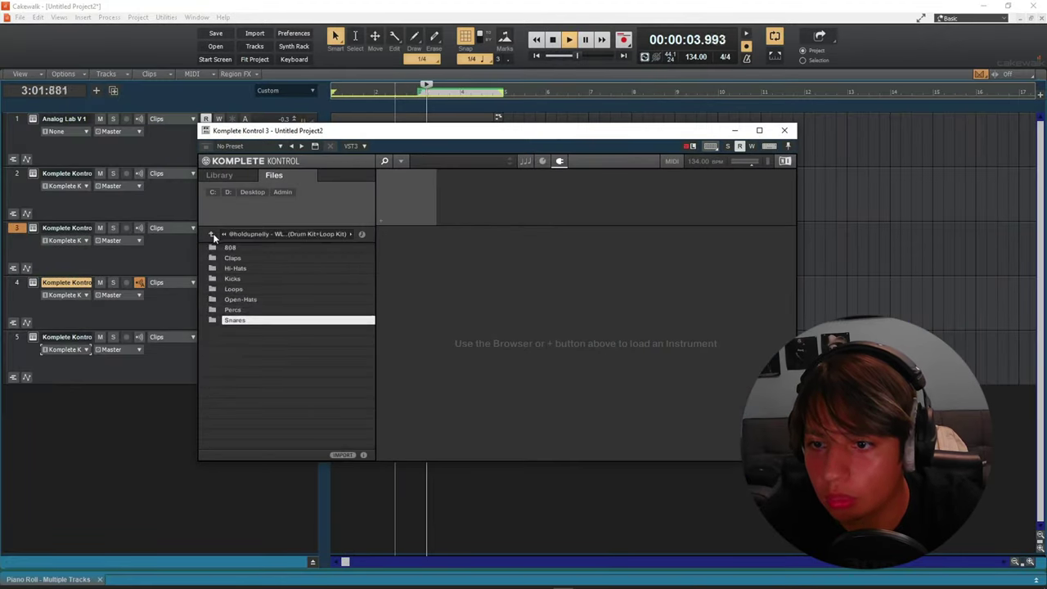
Step: Audition the bag, bump and die lit samples in the kit's 808 folder
double_click(245, 249)
click(250, 257)
click(255, 268)
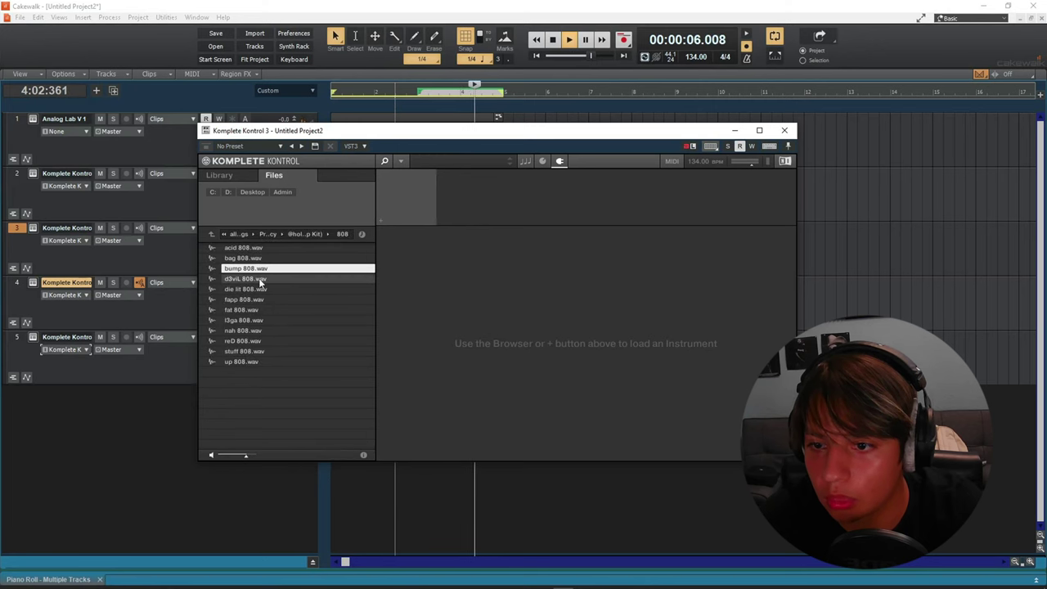
click(260, 290)
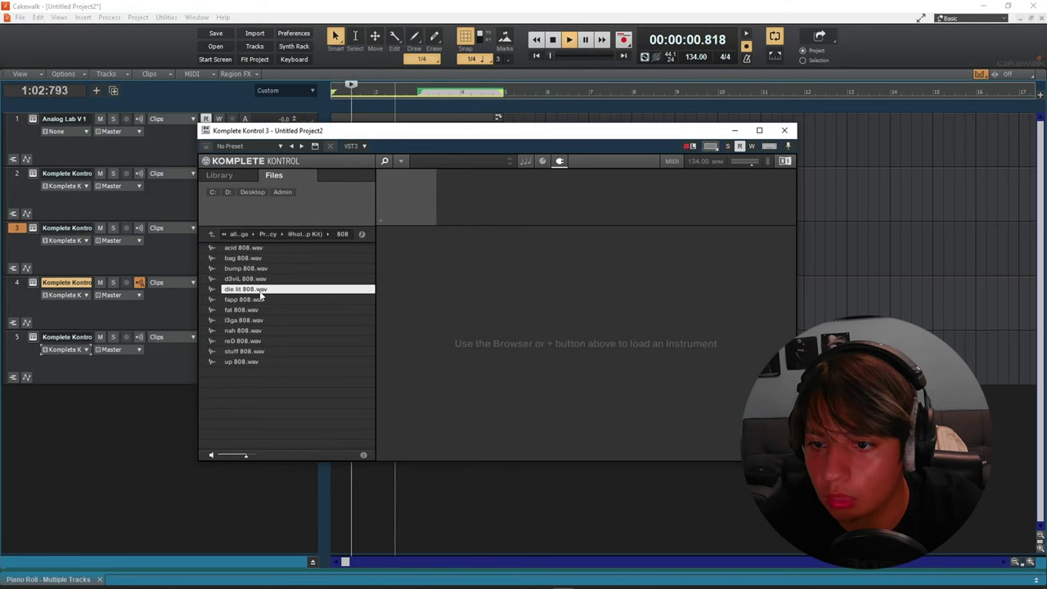
Step: Look through the !MB_drumkit_VOL.1_@MinkyBeatz folder for another 808 and return to the Production Legacy folder
click(211, 234)
click(211, 234)
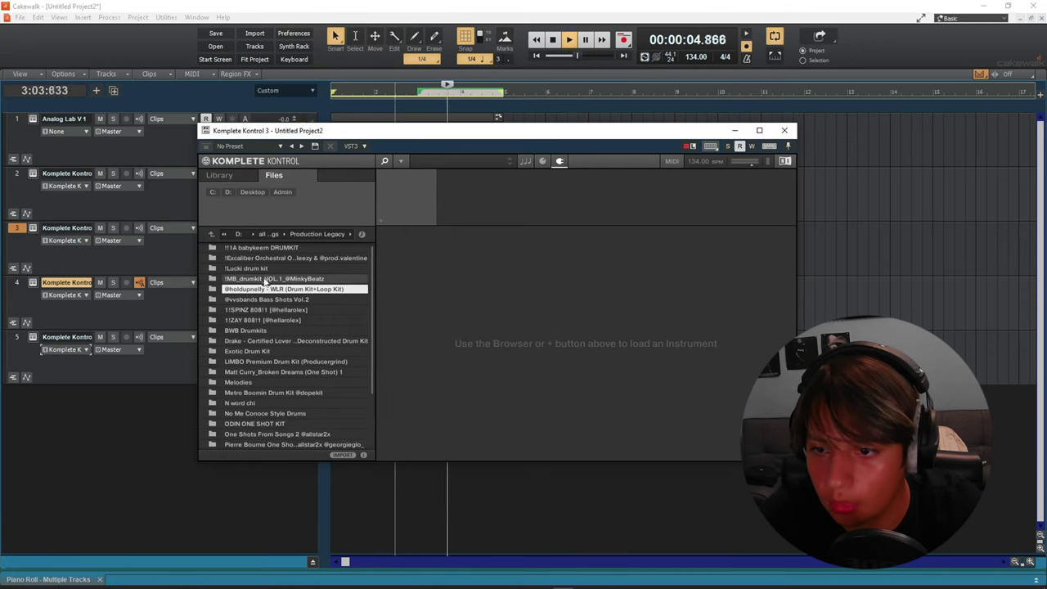
double_click(279, 278)
click(211, 235)
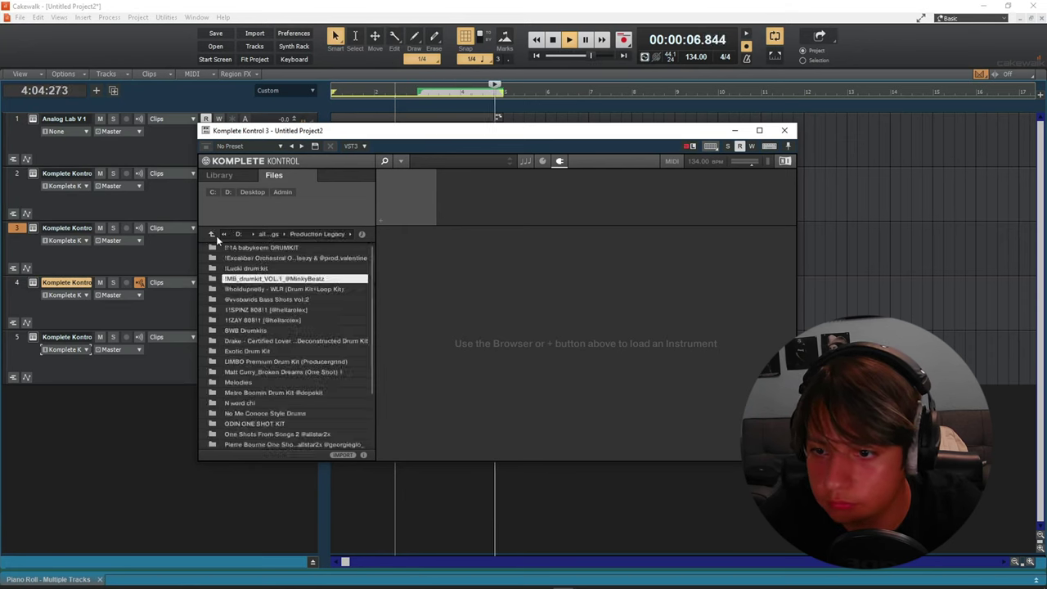
click(212, 235)
double_click(252, 279)
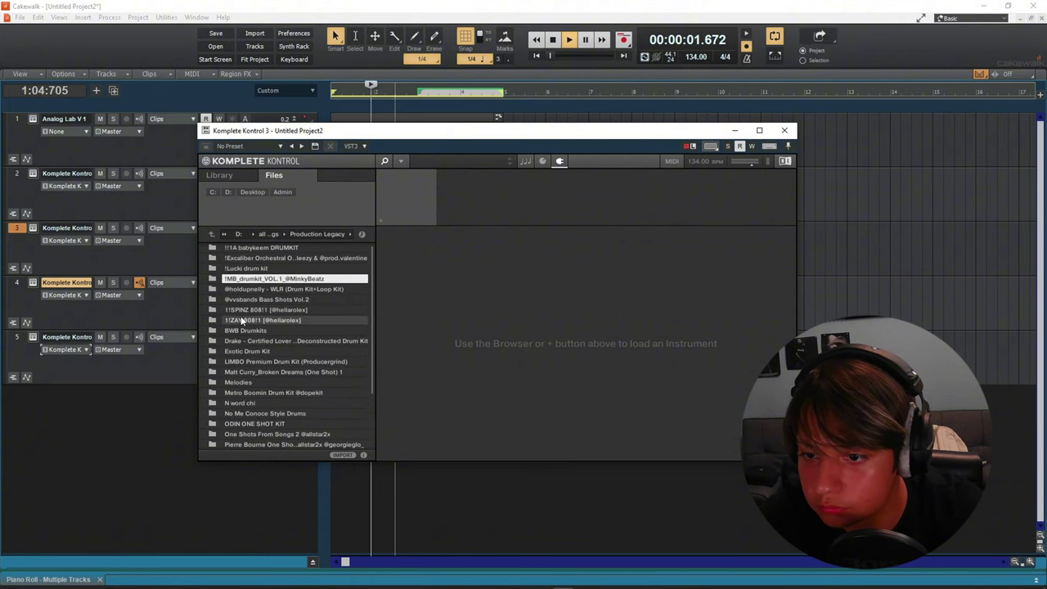
Step: Load IDEAL ZAY LOOP 808.wav from the MADE BY ME folder of the 1!ZAY 808!1 kit into the third Komplete Kontrol instrument
double_click(241, 320)
double_click(241, 248)
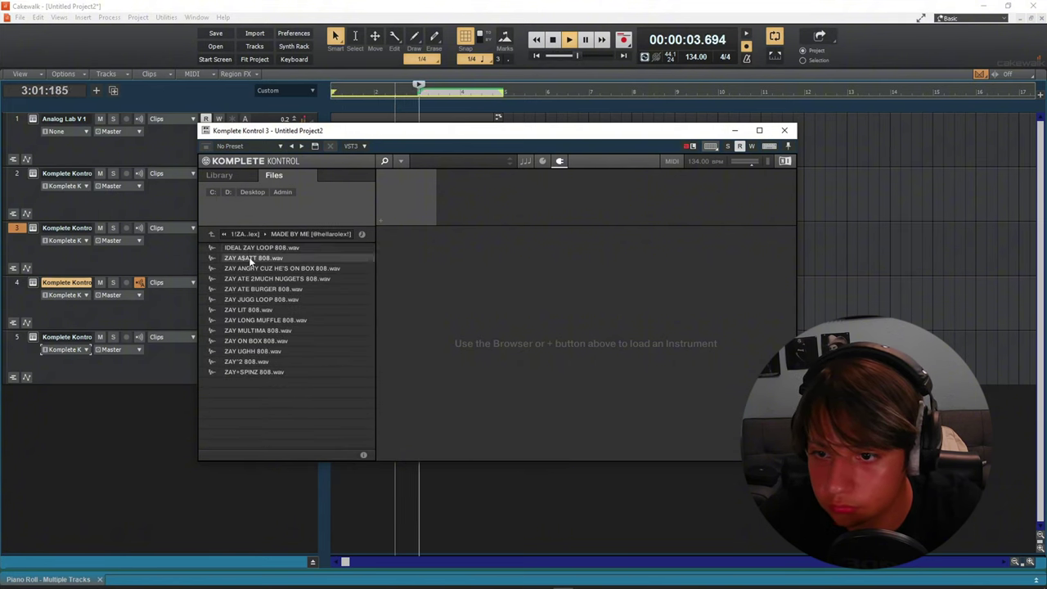
click(247, 250)
double_click(248, 252)
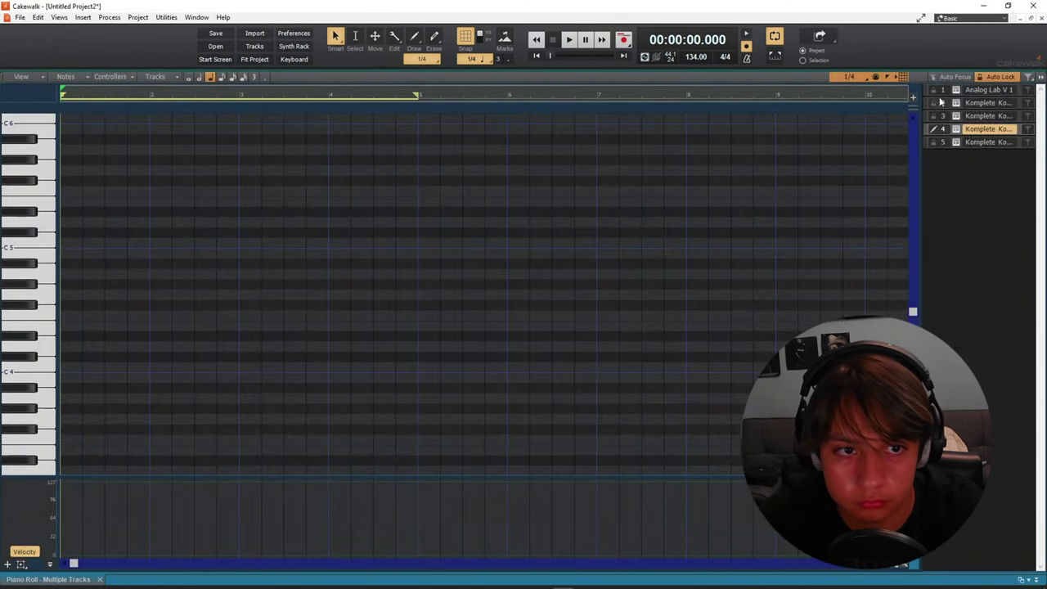
Step: Show the Analog Lab V chords behind the 808 piano roll and draw whole notes A5, D5, A5, D5 across measures 1 to 4
click(934, 90)
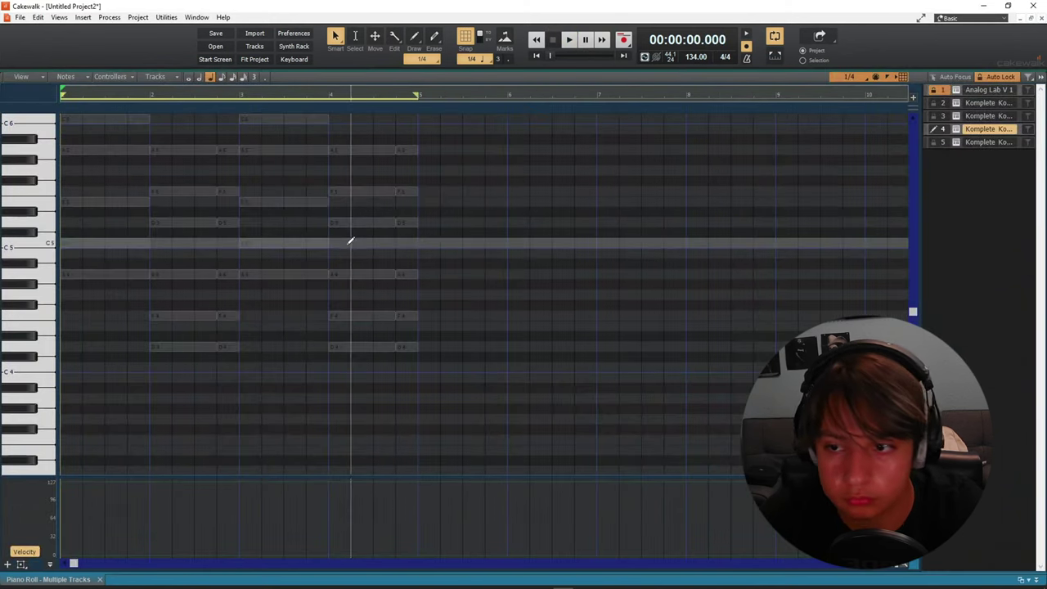
drag(114, 272, 152, 270)
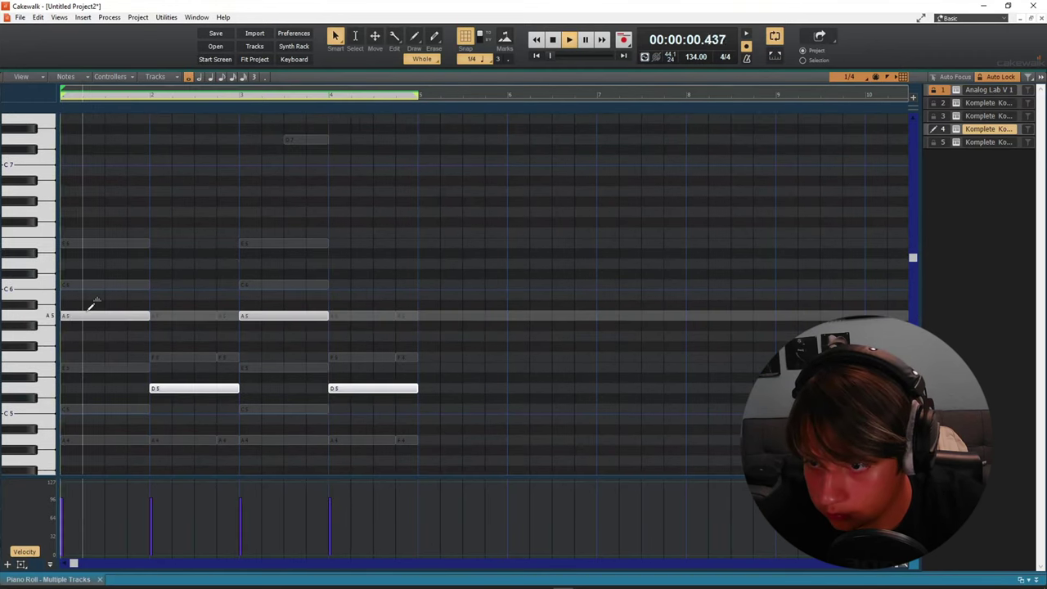
Step: Rework measure 1 of the 808 into a quarter-note A5, a quarter-note C5 on beat 2 and a half-note A4 on beat 3
scroll(88, 295, up, 1)
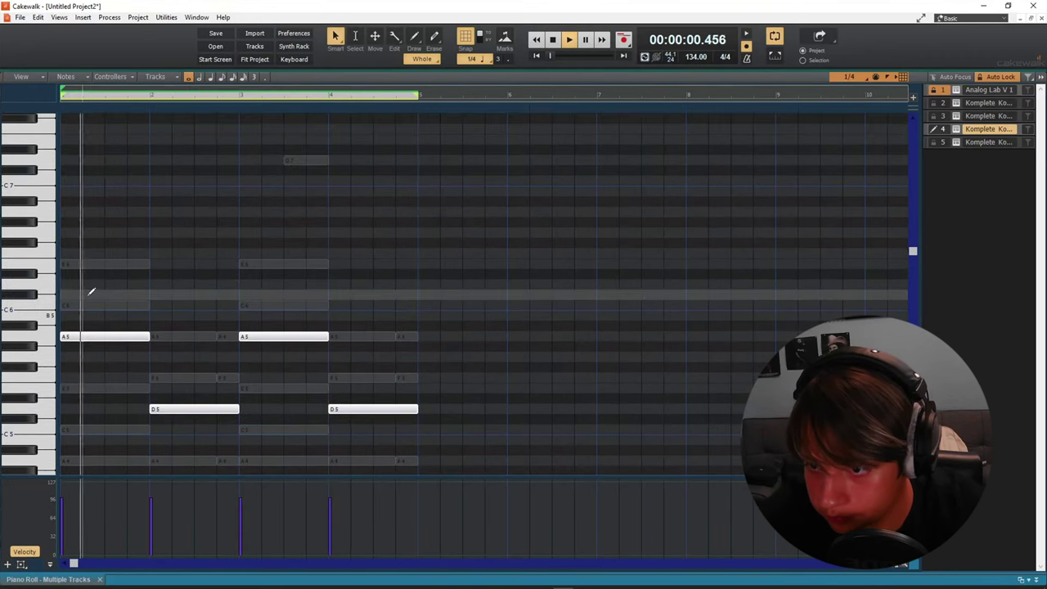
scroll(88, 292, up, 2)
scroll(88, 294, down, 2)
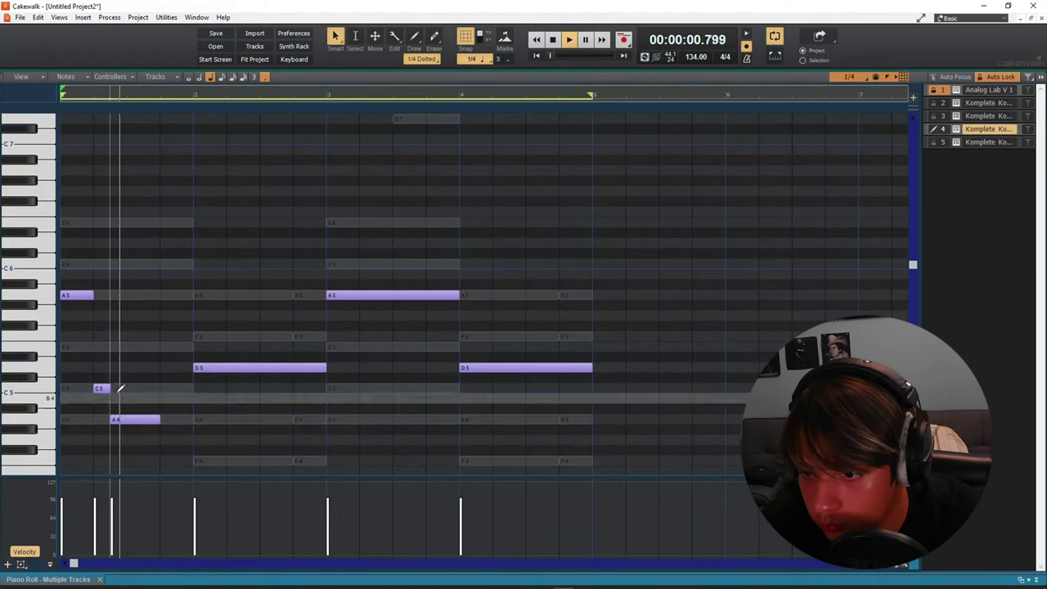
key(space)
drag(107, 389, 142, 421)
key(space)
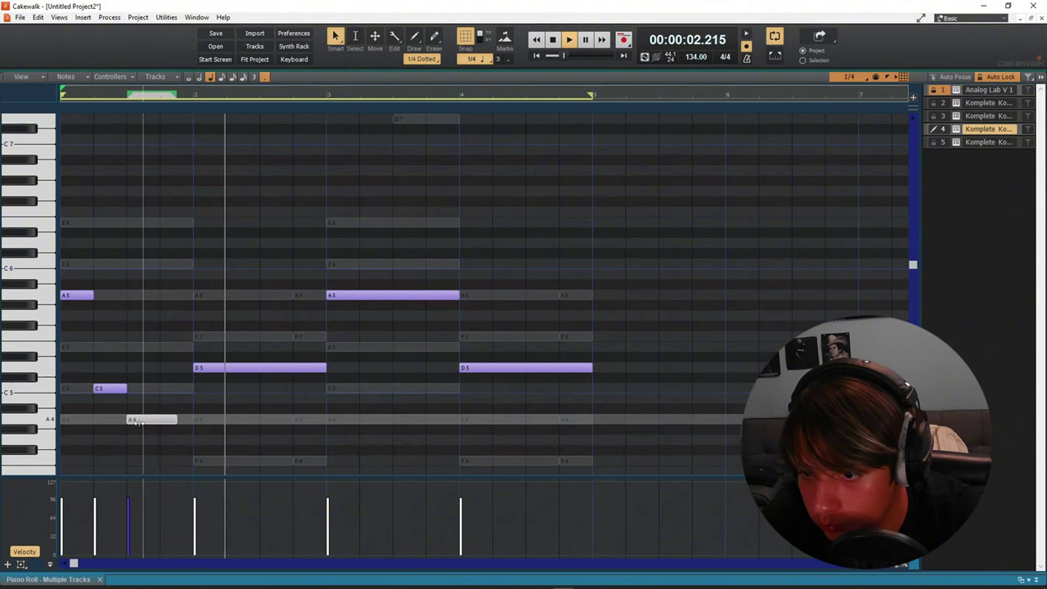
drag(176, 420, 194, 419)
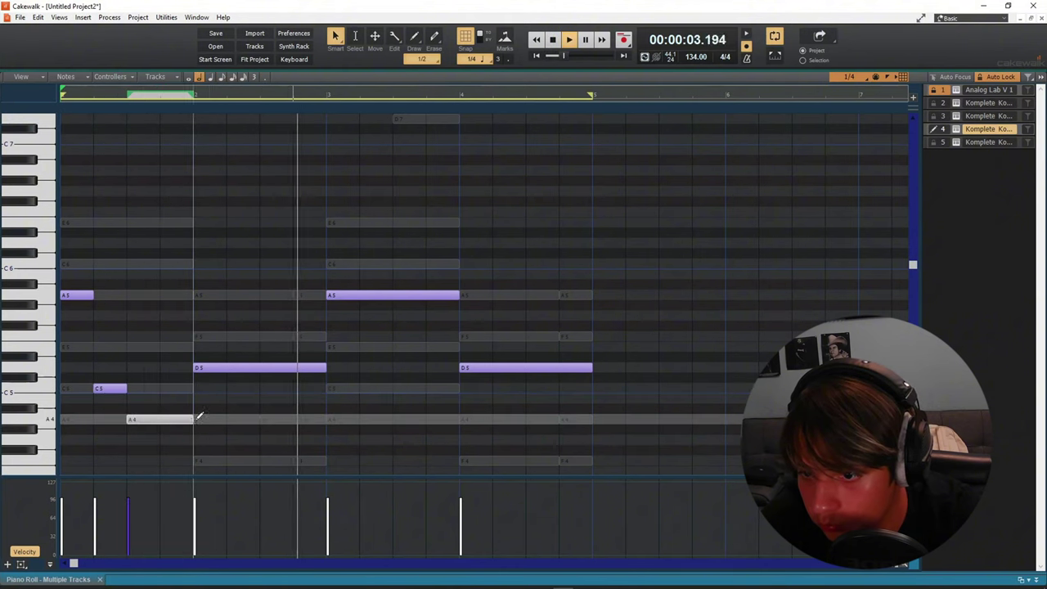
Step: Delete the 808's A5 note in measure 3 and replay the pattern
key(space)
right_click(377, 298)
key(space)
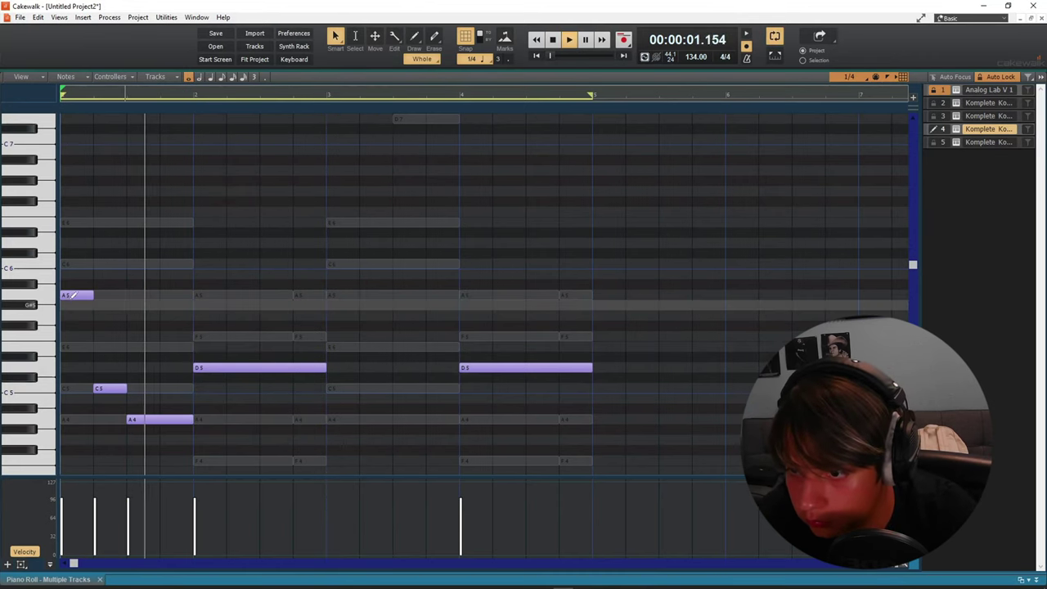
key(space)
mouse_move(82, 295)
mouse_down()
mouse_move(82, 348)
mouse_move(80, 229)
mouse_move(75, 317)
mouse_move(75, 295)
mouse_up()
key(space)
key(space)
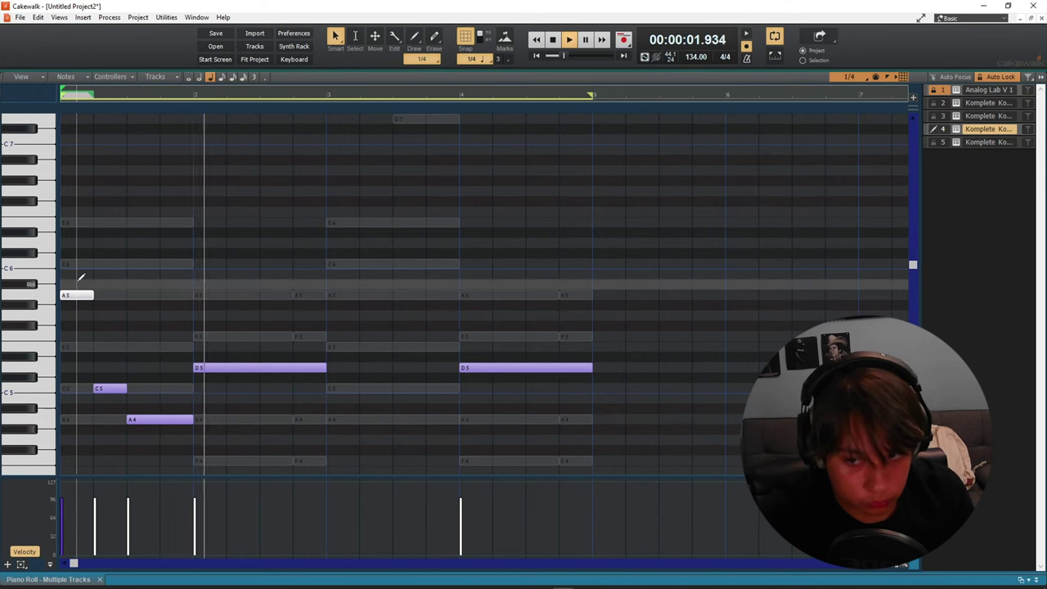
Step: Shorten the 808's measure 2 D5 to start on beat 2 as a dotted half note and delete the D5 in measure 4
drag(196, 367, 229, 368)
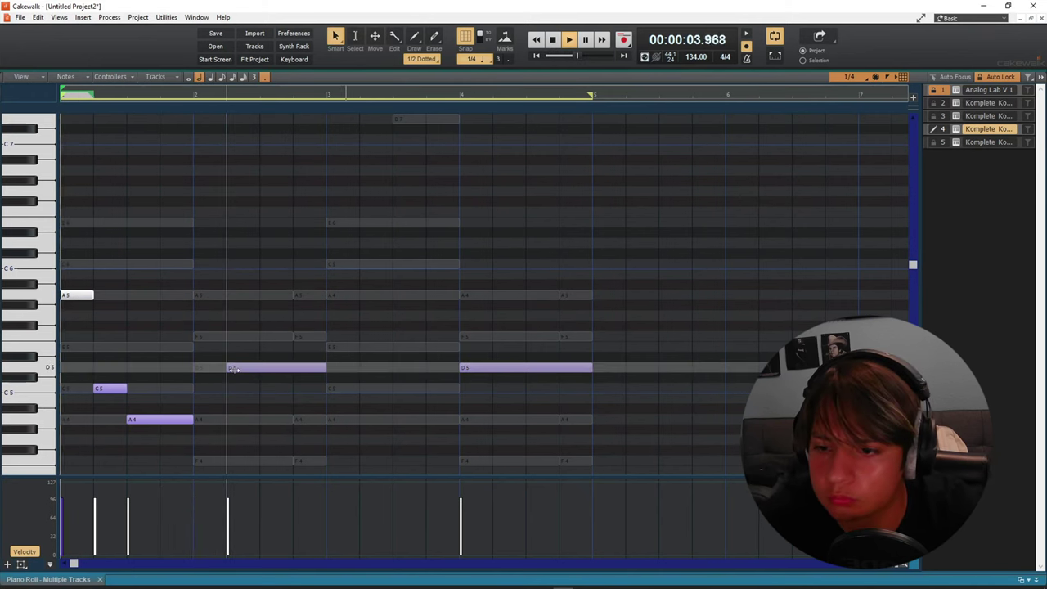
key(w)
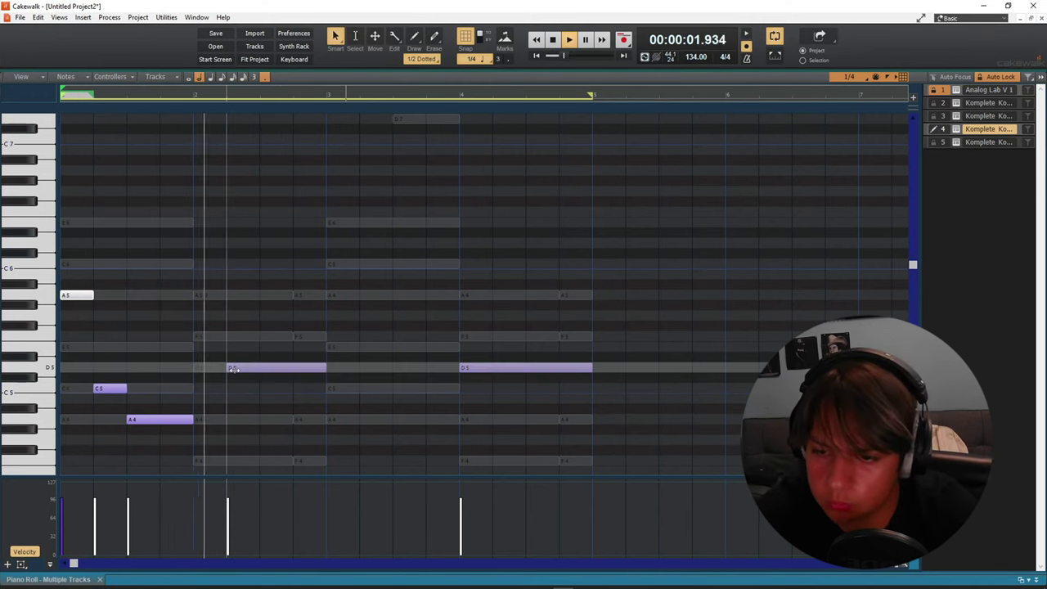
right_click(495, 370)
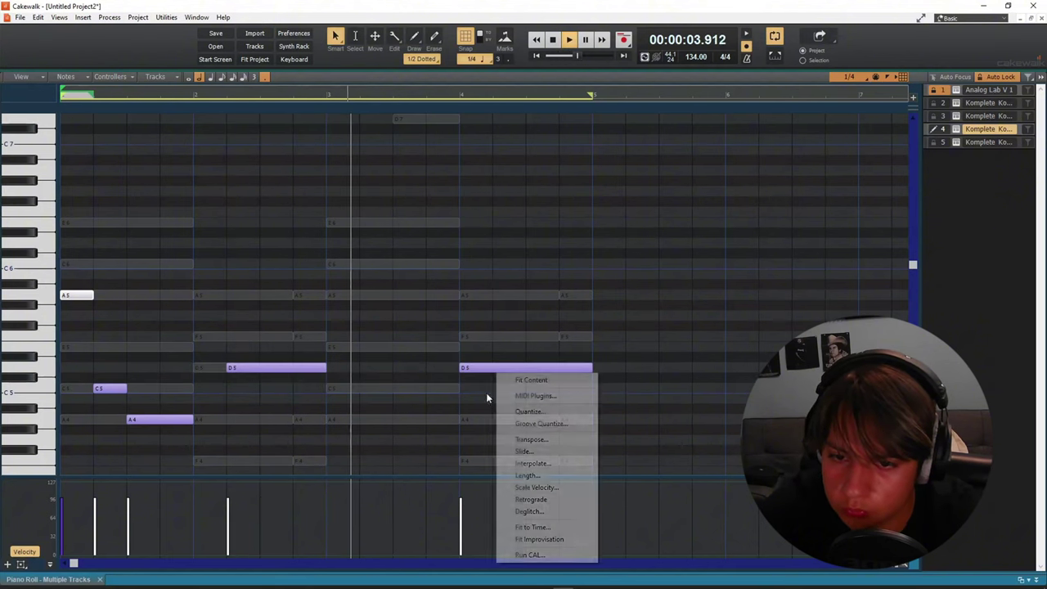
click(488, 368)
key(Delete)
Step: Copy the 808 notes of measures 1 and 2 into measures 3 and 4 and raise all eight notes' velocity to 110
drag(245, 395, 73, 255)
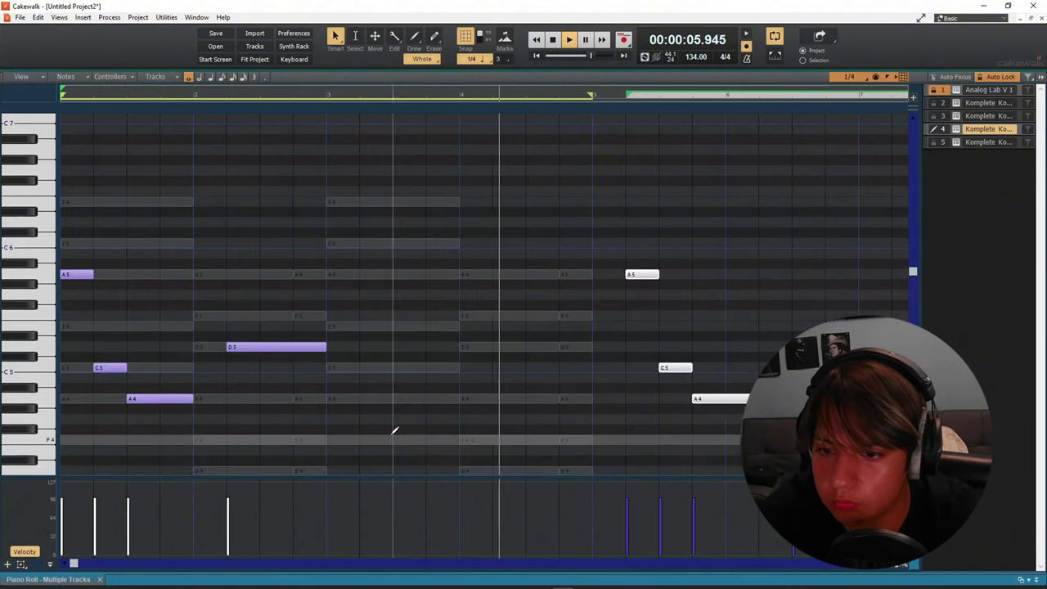
key(space)
drag(632, 274, 335, 275)
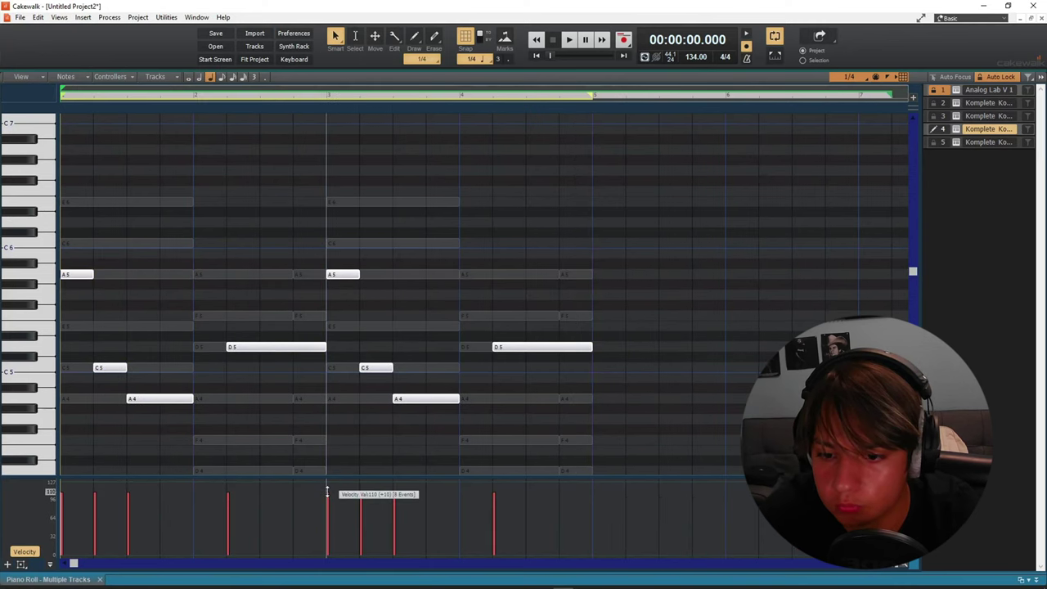
key(space)
Step: Trim the 808 clip to end at measure 5 and bounce the clips on tracks 2, 3 and 4 into one clip per track
key(d)
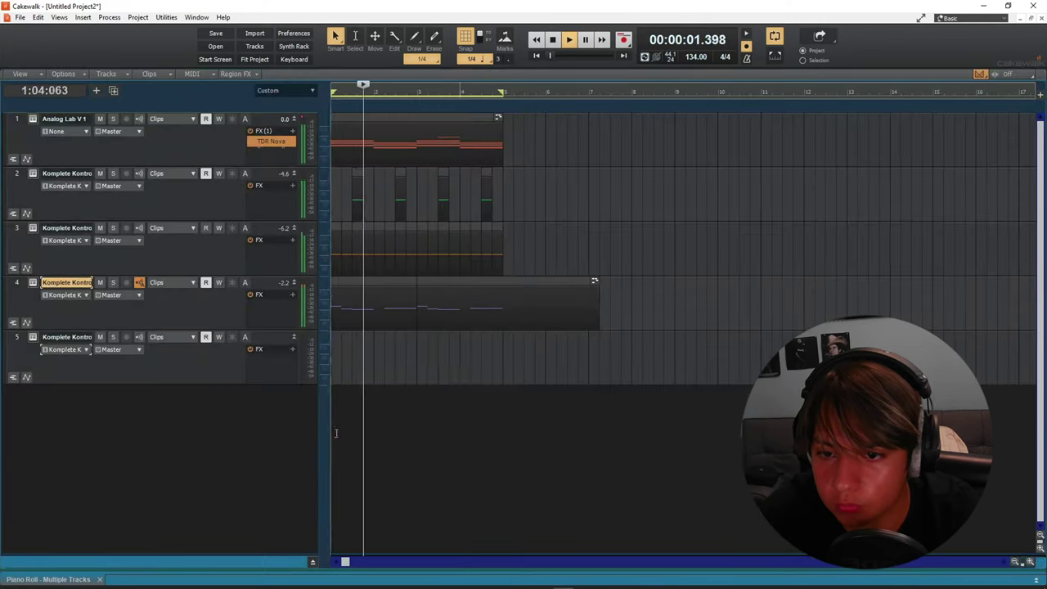
drag(410, 285, 530, 304)
key(space)
right_click(502, 307)
click(537, 422)
drag(536, 373, 278, 219)
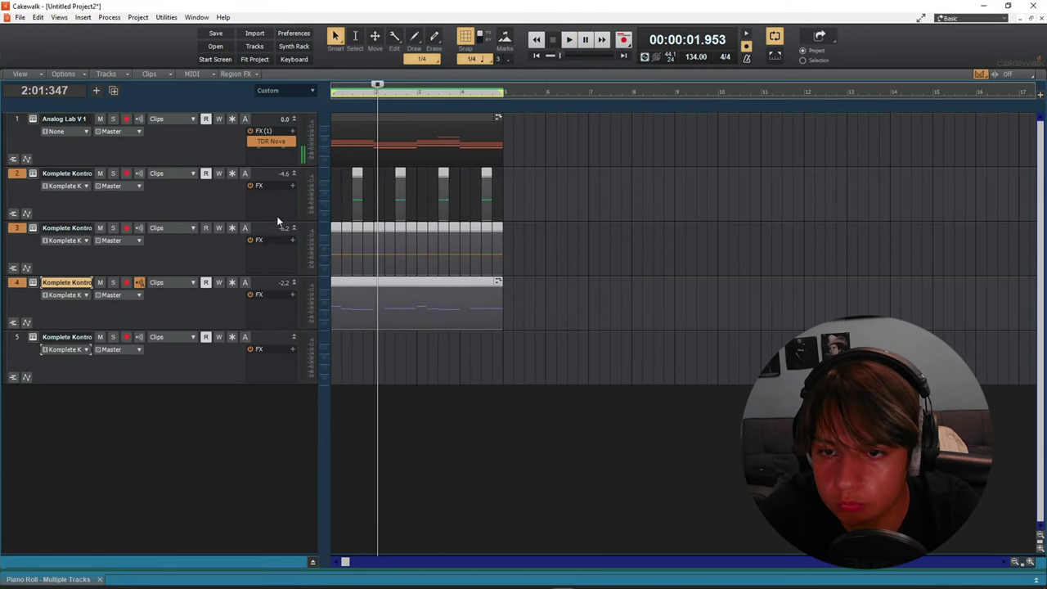
right_click(364, 267)
click(401, 422)
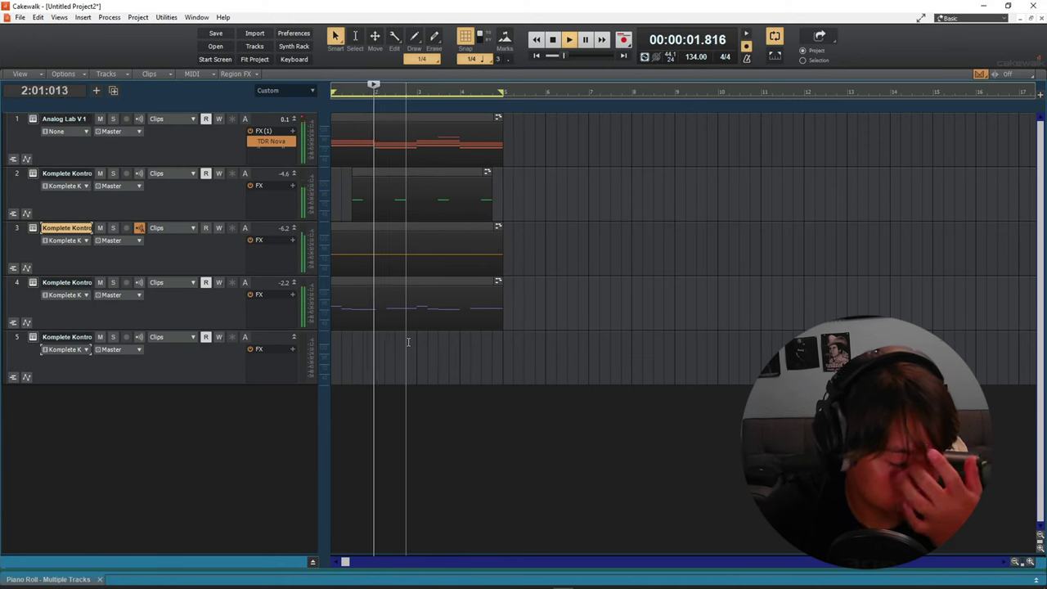
Step: Play the loop while reviewing the hi-hat notes on track 3 and the 808 notes on track 4
key(d)
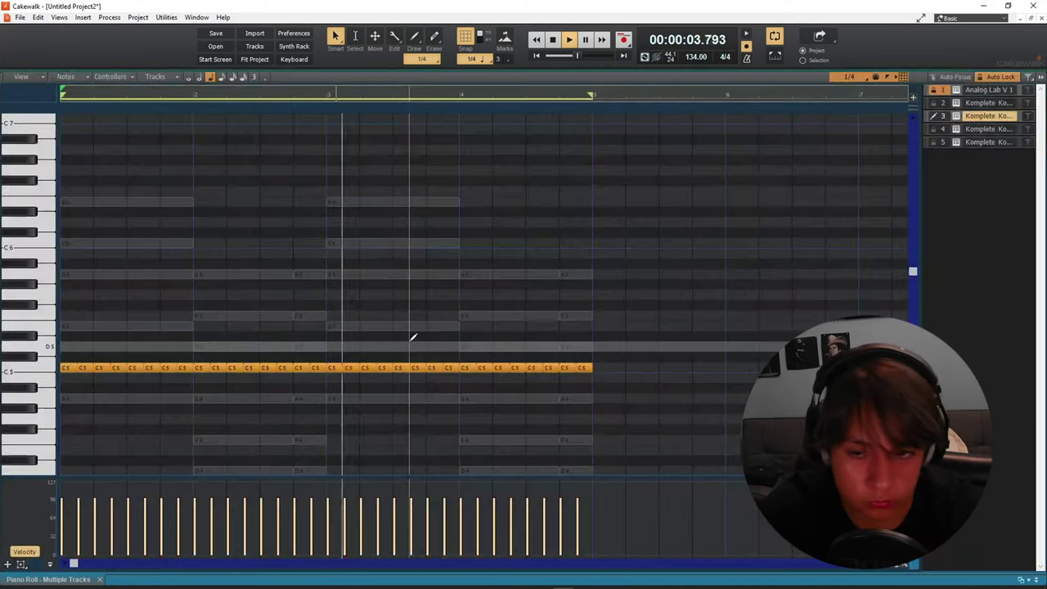
key(d)
key(space)
double_click(463, 310)
key(space)
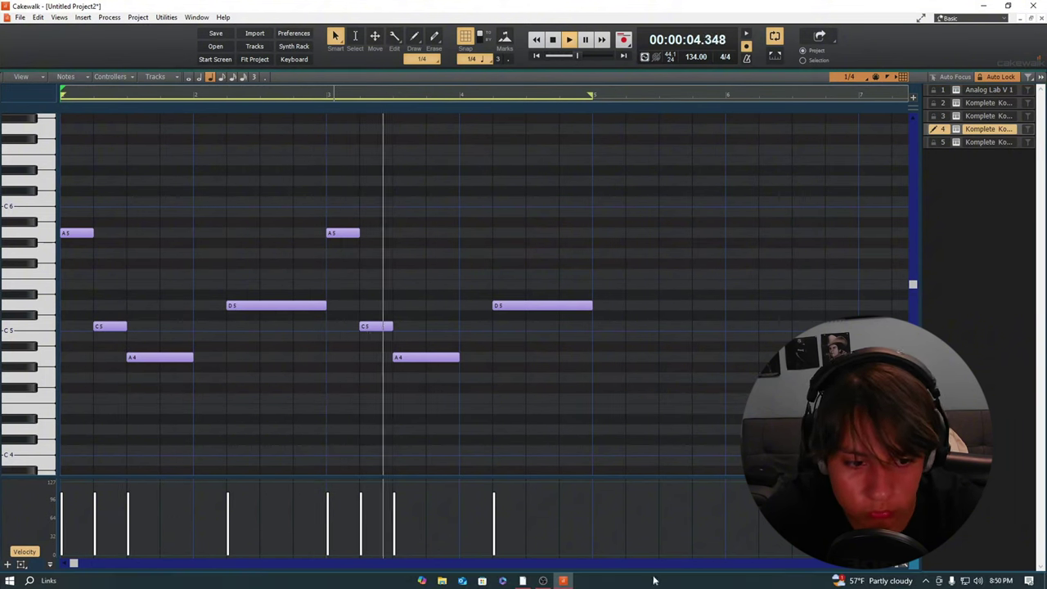
key(space)
key(space)
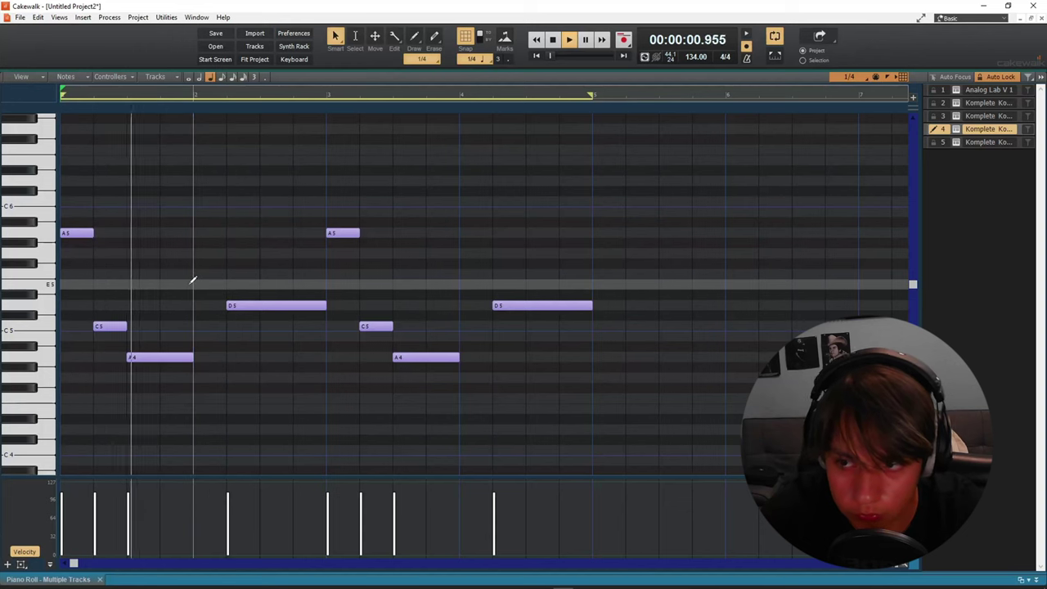
Step: Select the 808's A5 notes at the start of measures 1 and 3 and lower both to F#5
key(d)
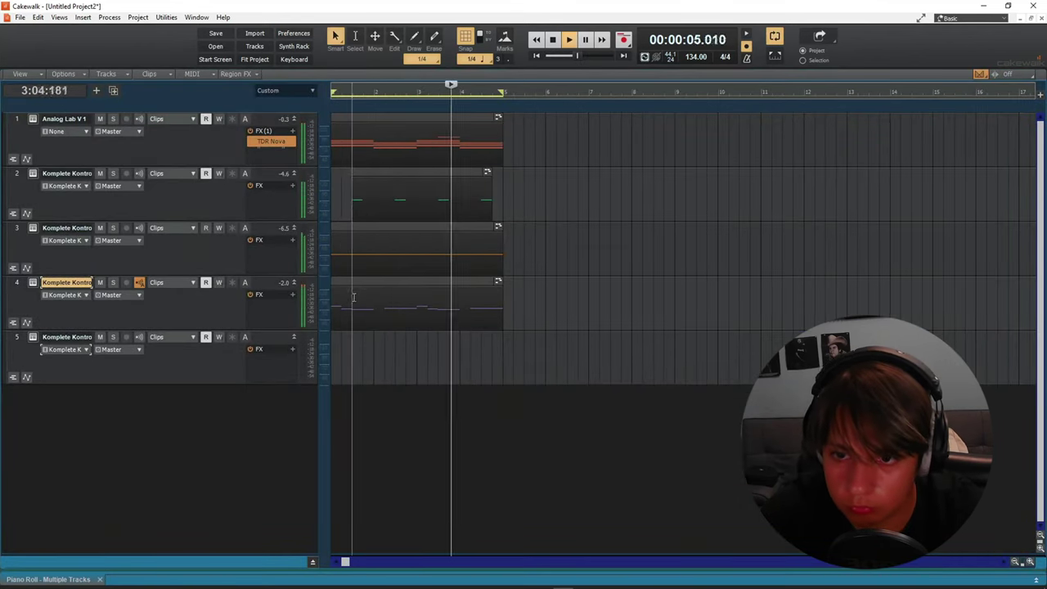
key(space)
key(d)
drag(89, 215, 421, 246)
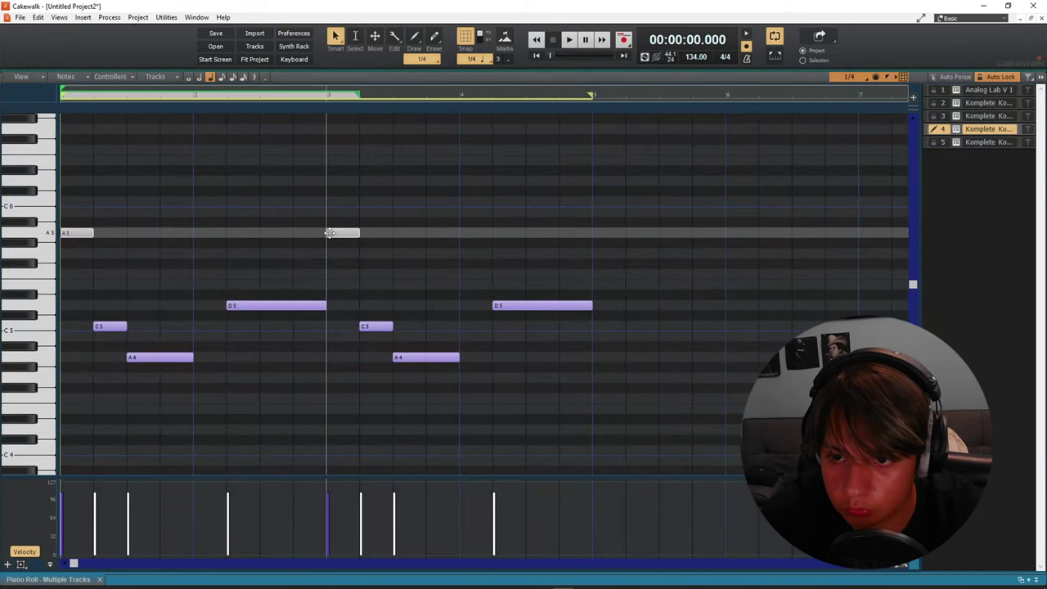
key(d)
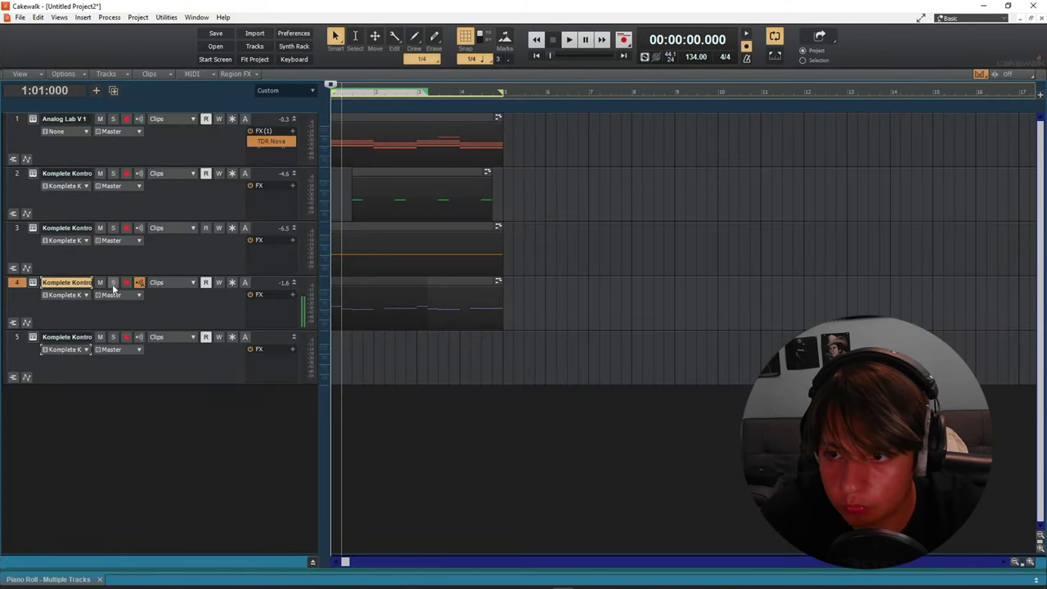
click(113, 283)
key(space)
key(d)
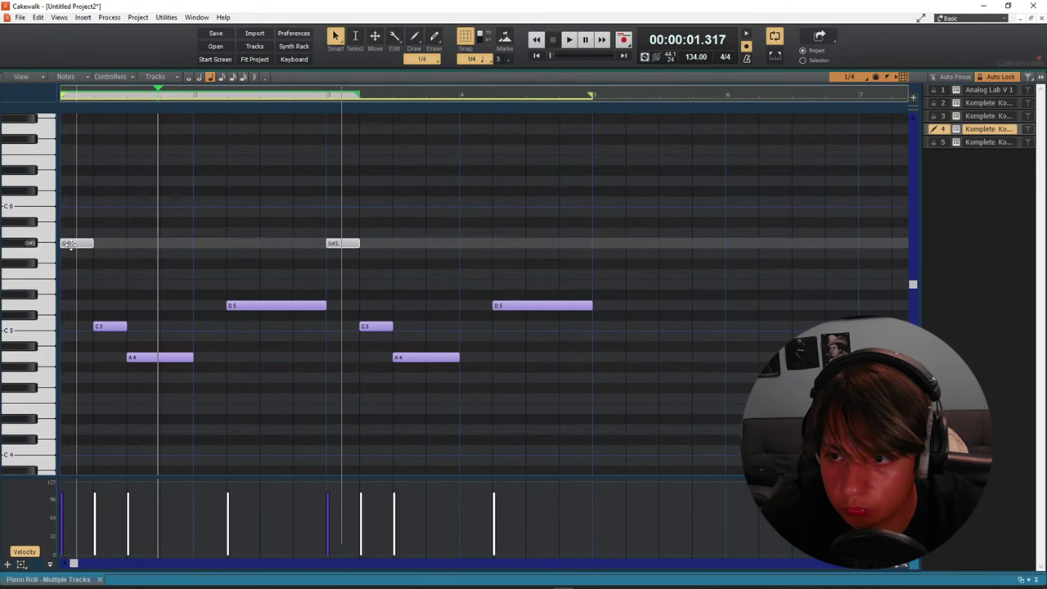
drag(69, 244, 73, 254)
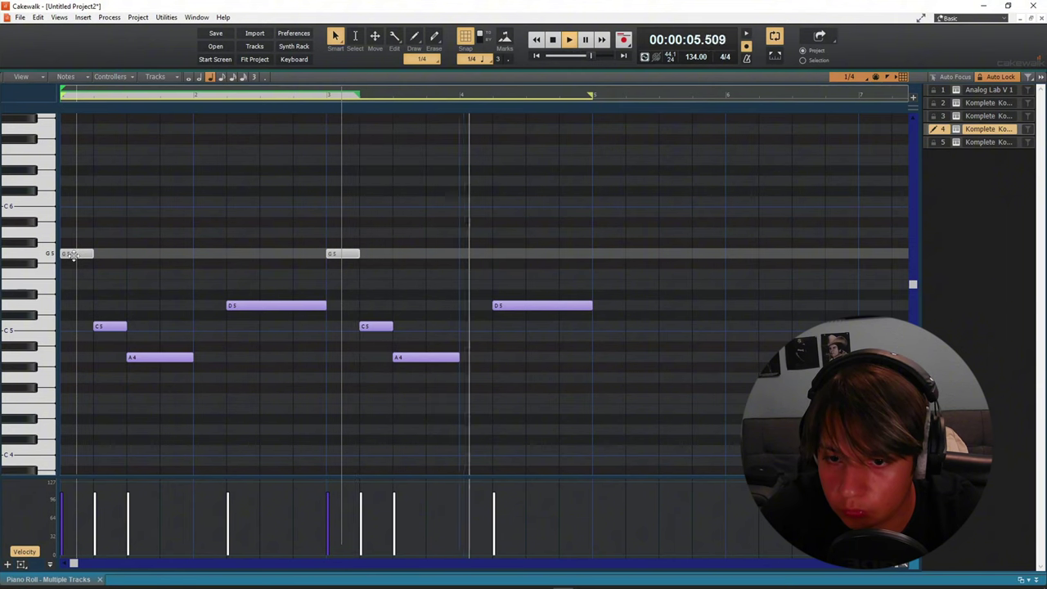
drag(72, 255, 72, 265)
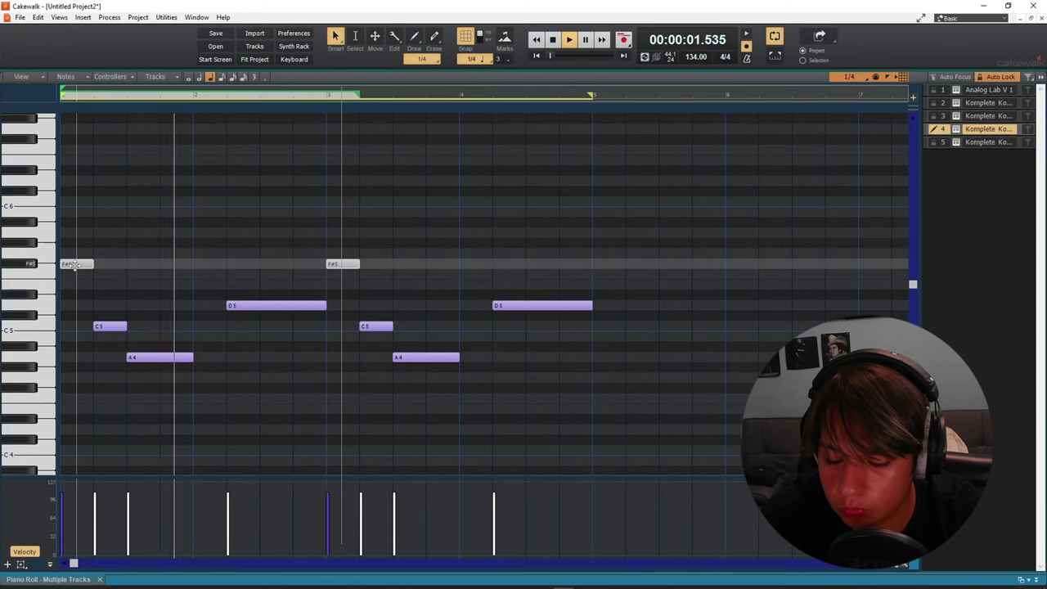
Step: Split the 808's measure 2 D5 in half and lower the two F#5 notes to D5
click(278, 305)
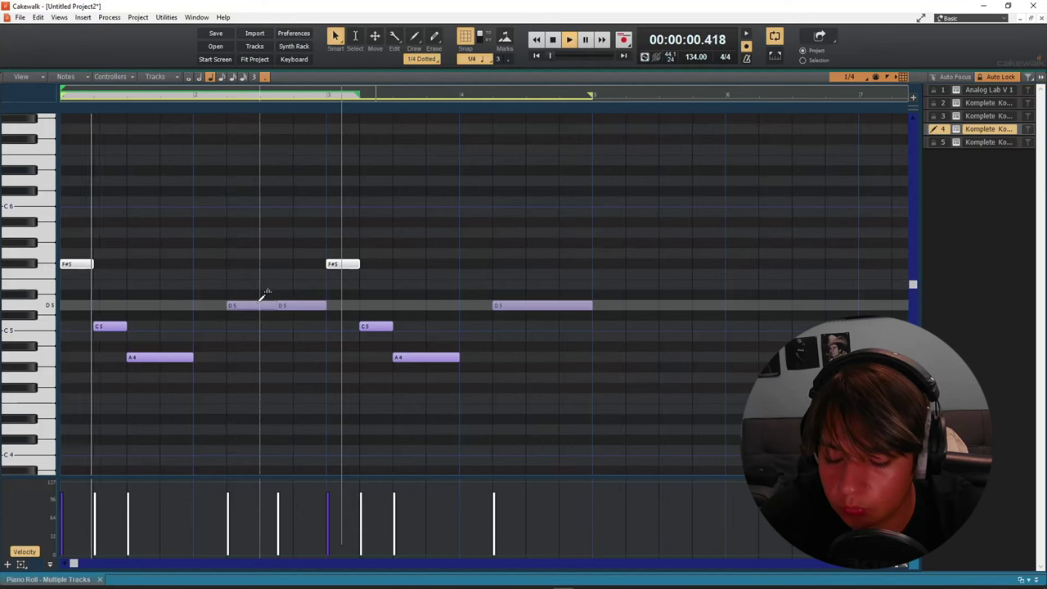
key(space)
key(w)
drag(80, 264, 75, 307)
key(space)
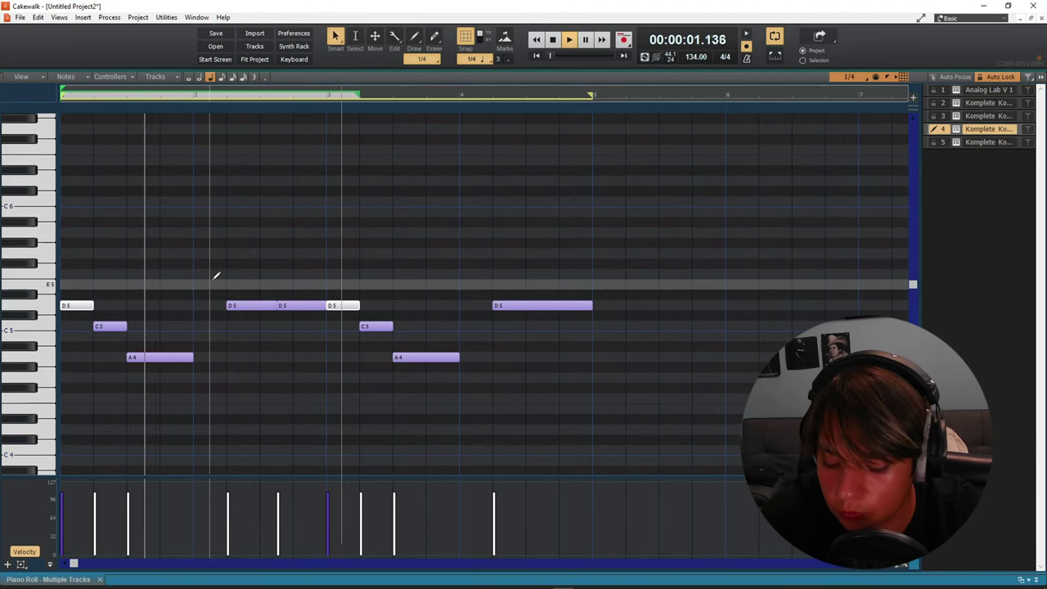
Step: Turn the end of the 808's measure 4 D5 into a dotted-quarter A5 and remove the D5 remainder beneath it
click(238, 277)
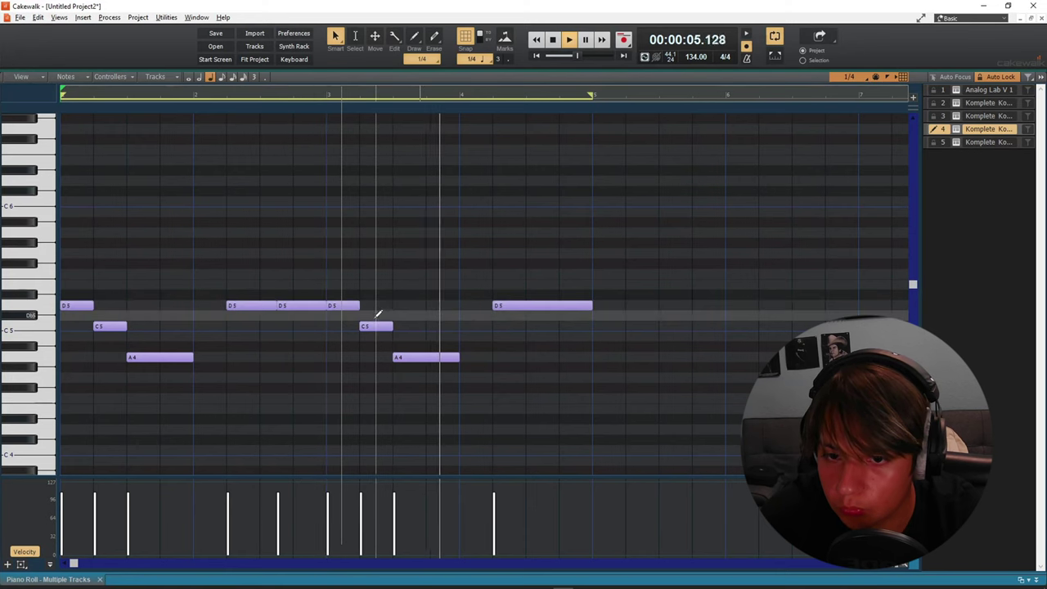
click(578, 307)
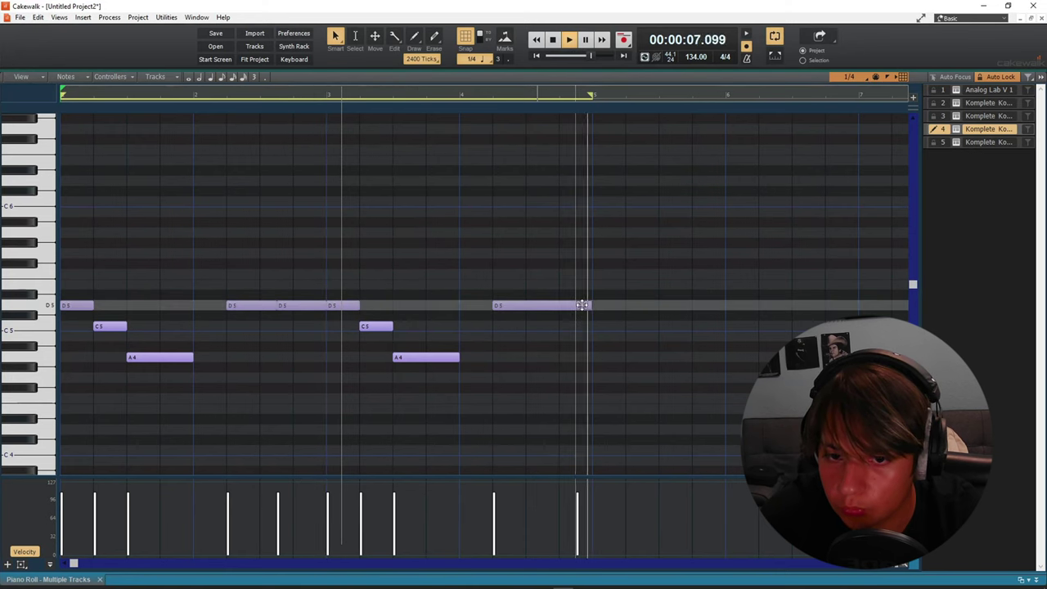
drag(581, 305, 583, 232)
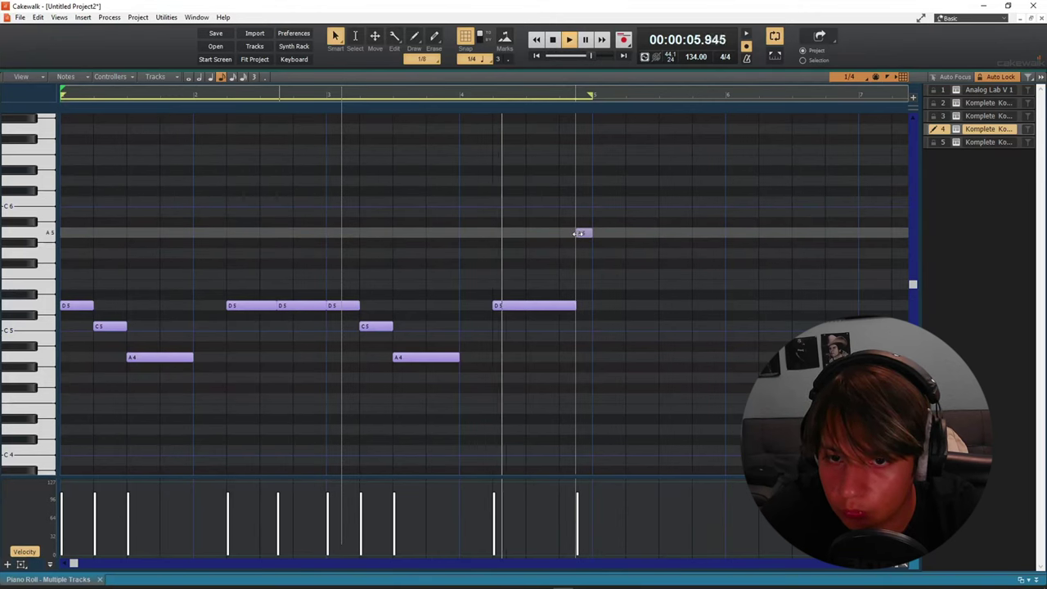
drag(578, 233, 542, 233)
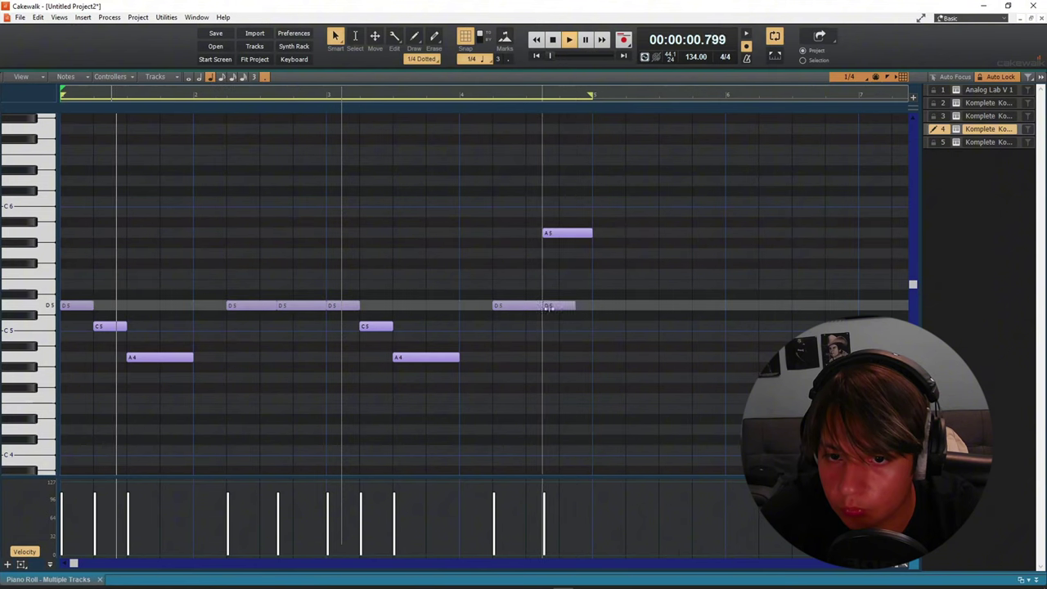
right_click(548, 307)
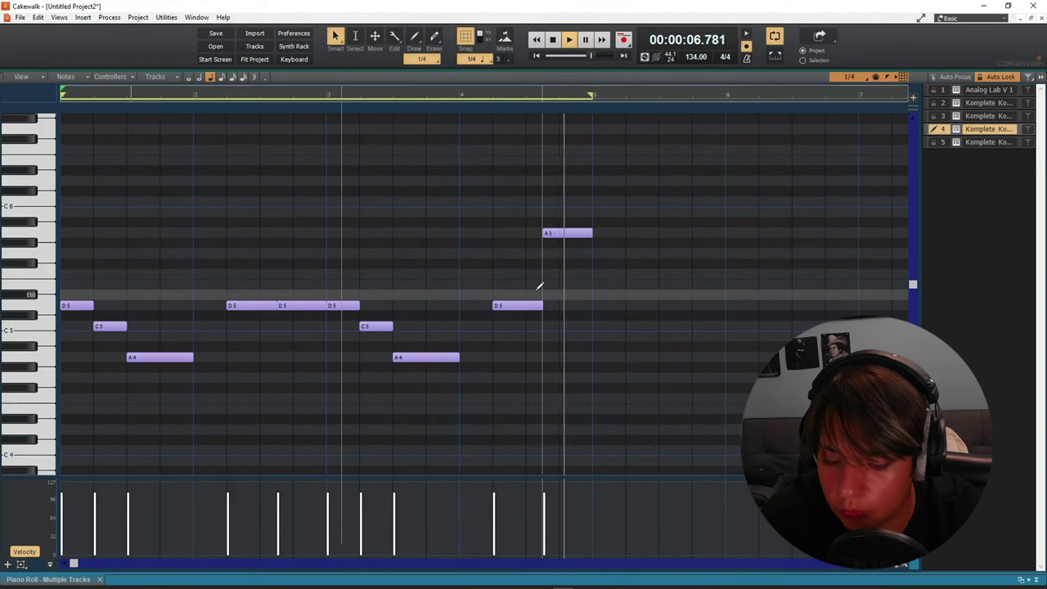
Step: Split the 808's A5 in measure 4 and delete its later pieces, keeping only the first eighth note
key(d)
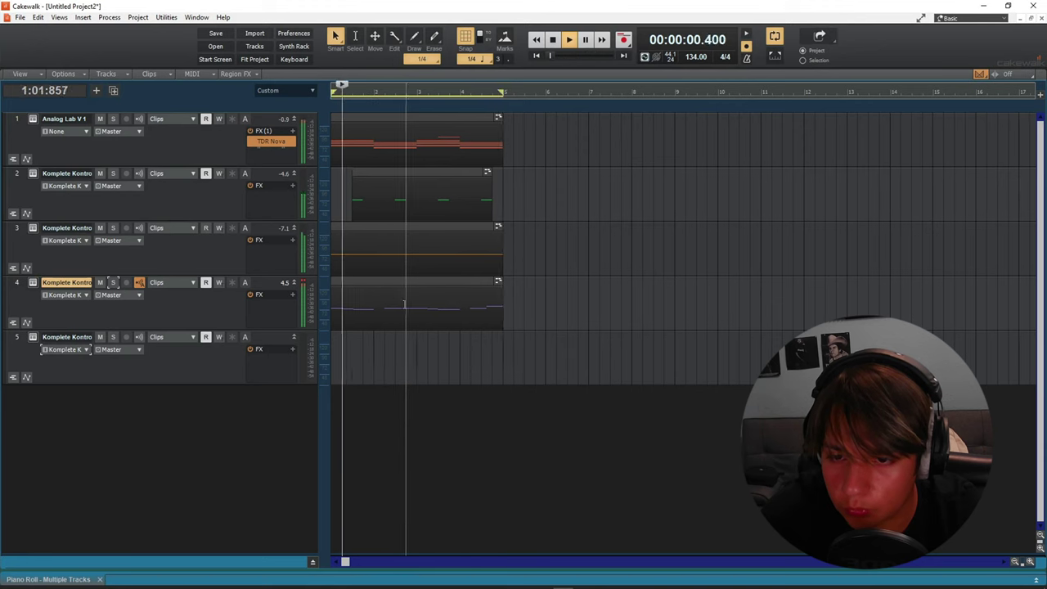
double_click(482, 312)
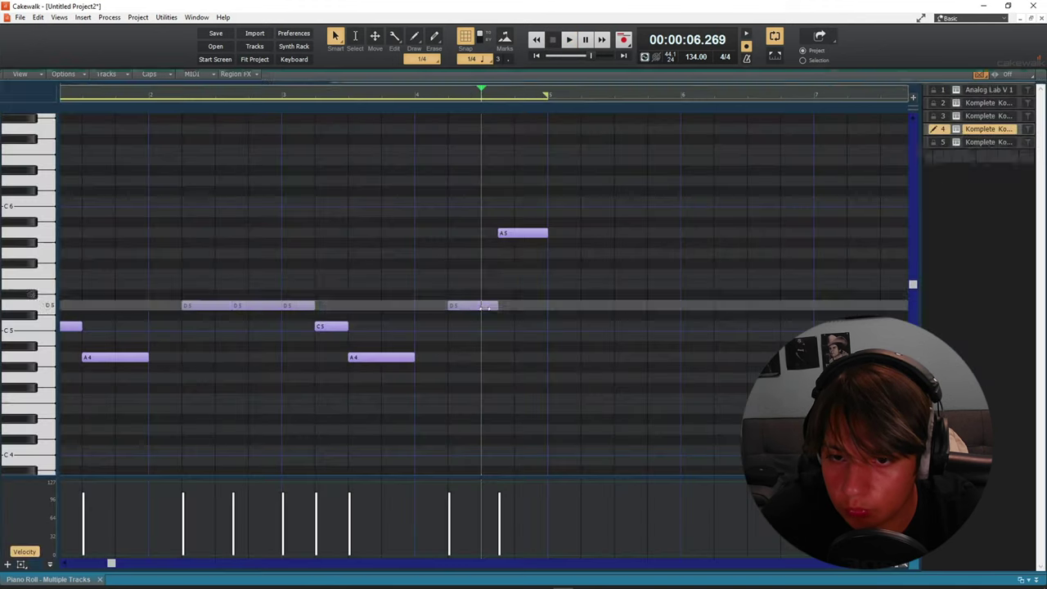
alt+click(513, 235)
click(467, 243)
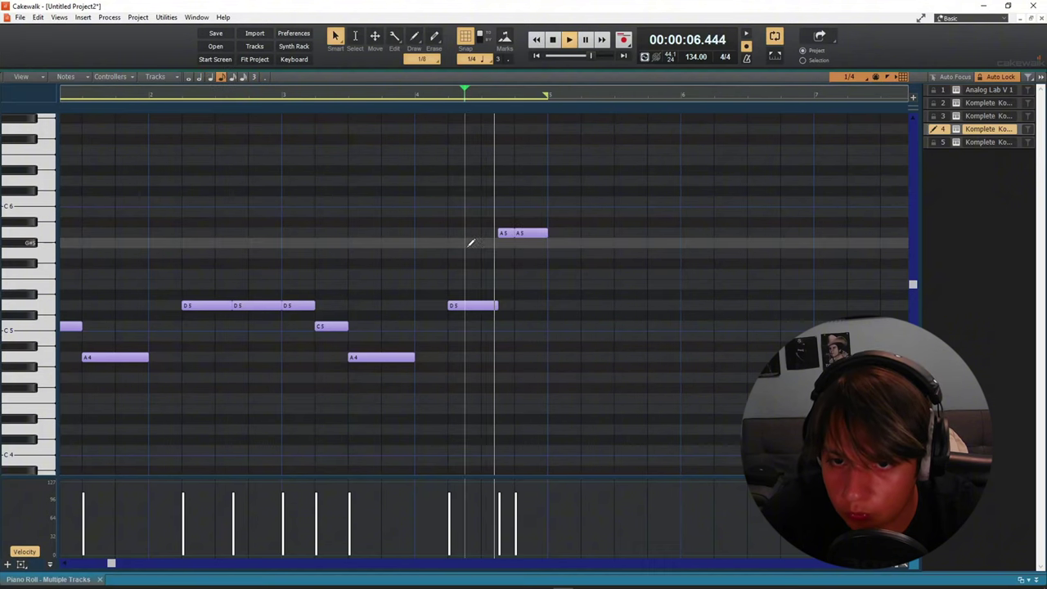
drag(563, 234, 580, 235)
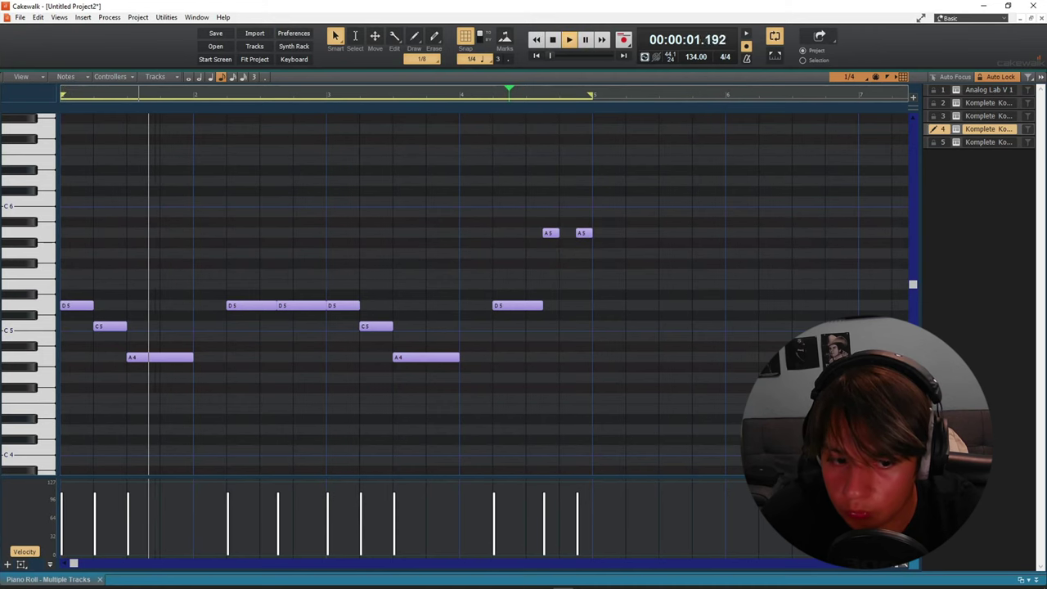
right_click(581, 233)
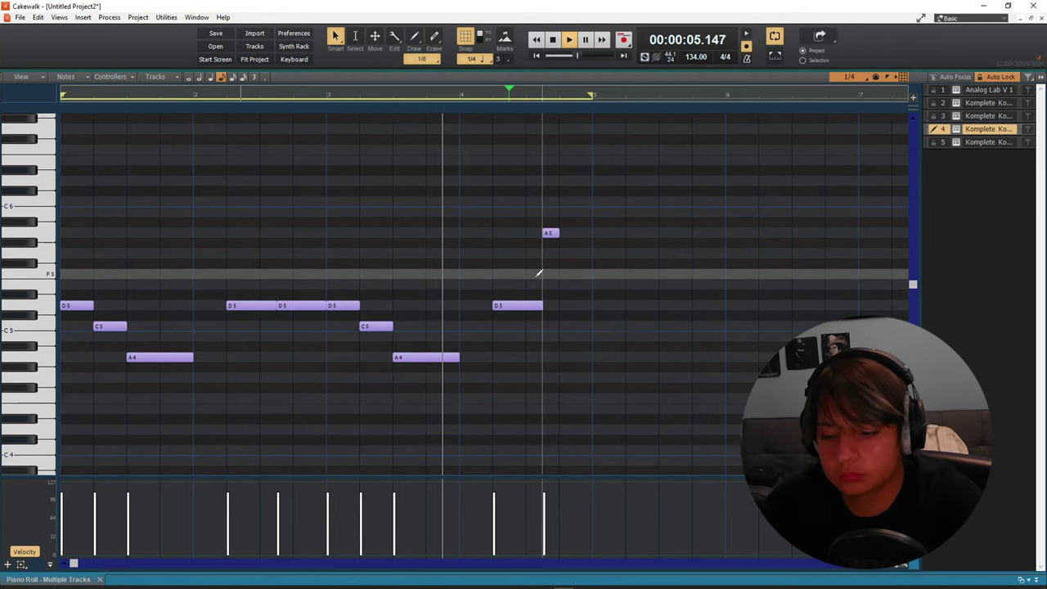
Step: Check the TDR Nova equalizer curve and the Analog Lab V preset on track 1, closing each window
key(d)
double_click(272, 146)
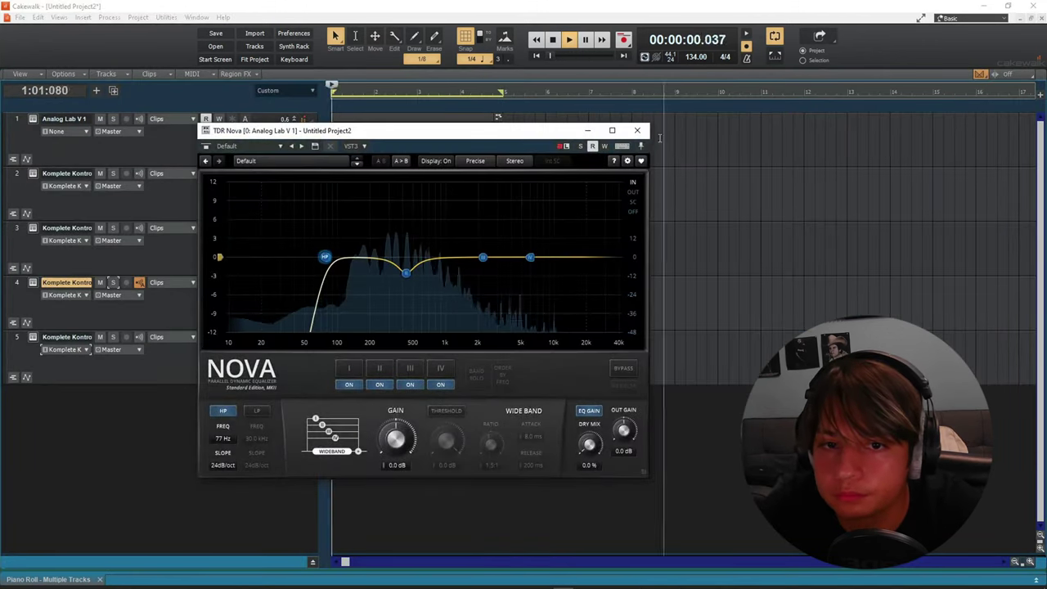
click(637, 130)
click(183, 149)
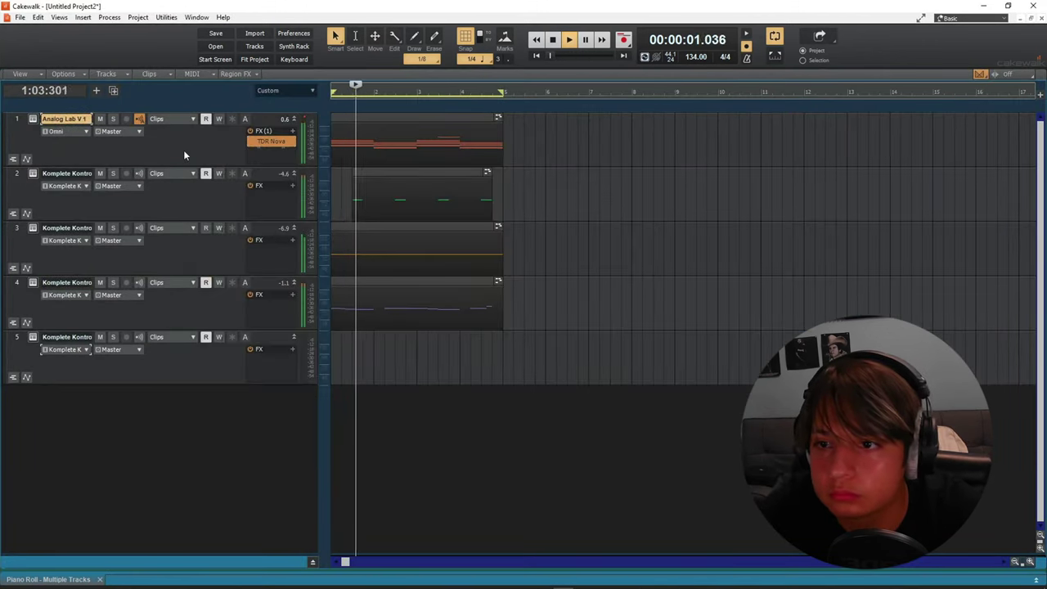
click(33, 121)
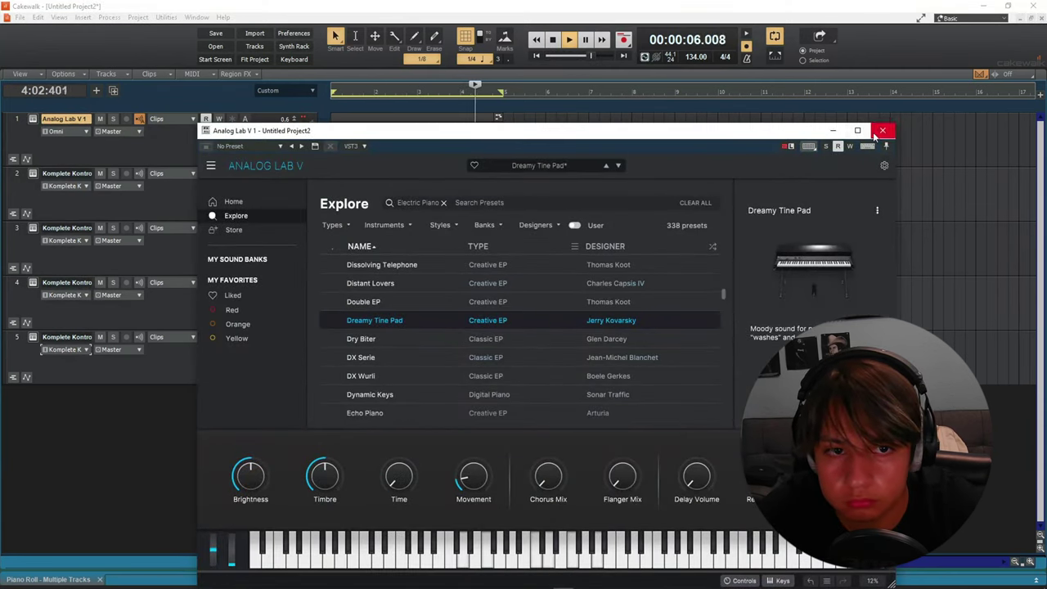
click(882, 131)
Step: Add an eighth-note D5 on the last eighth of the 808's measure 4 and replay the ending
click(99, 372)
click(181, 317)
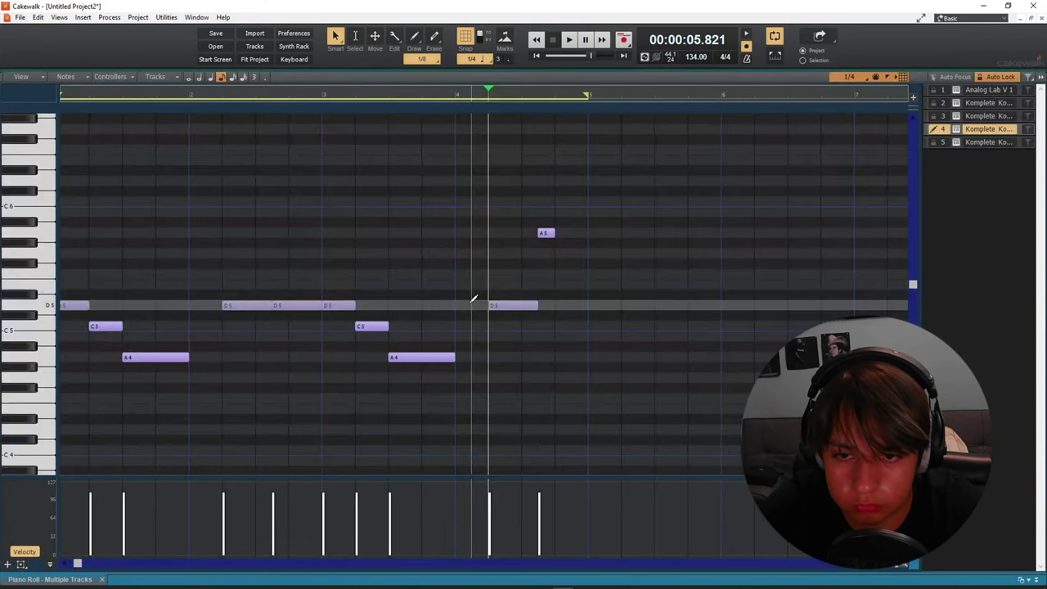
key(space)
click(559, 304)
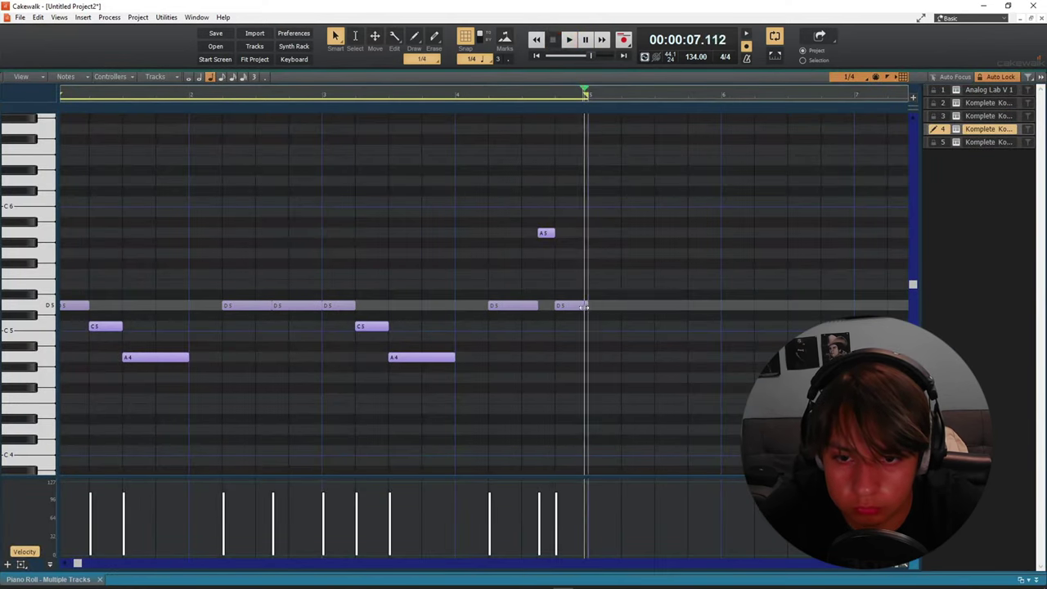
key(space)
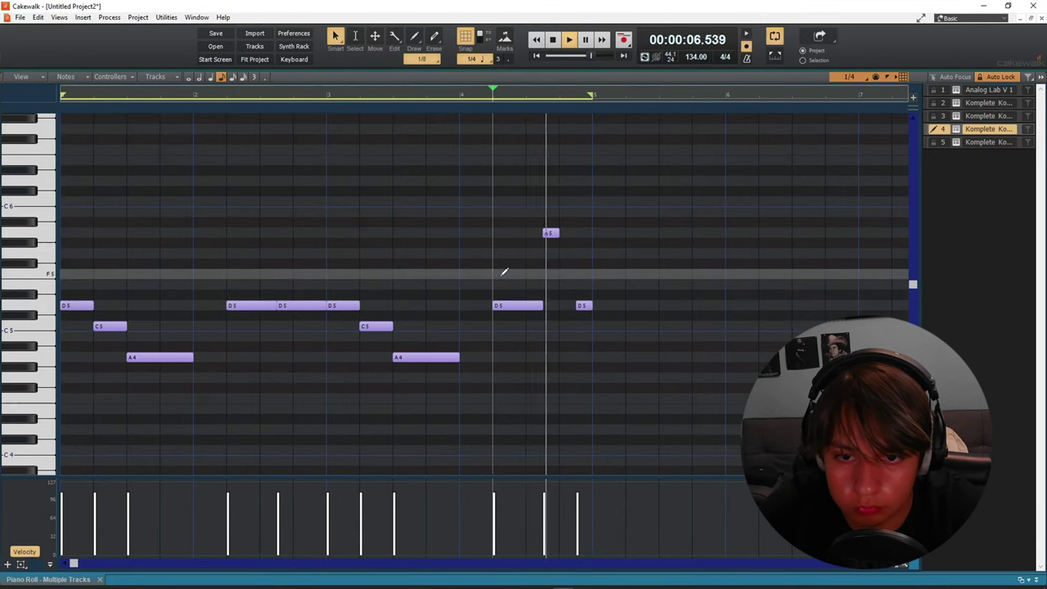
Step: Show the Analog Lab V chords behind the 808 notes and lower the last D5 in measure 4 to A4
right_click(975, 134)
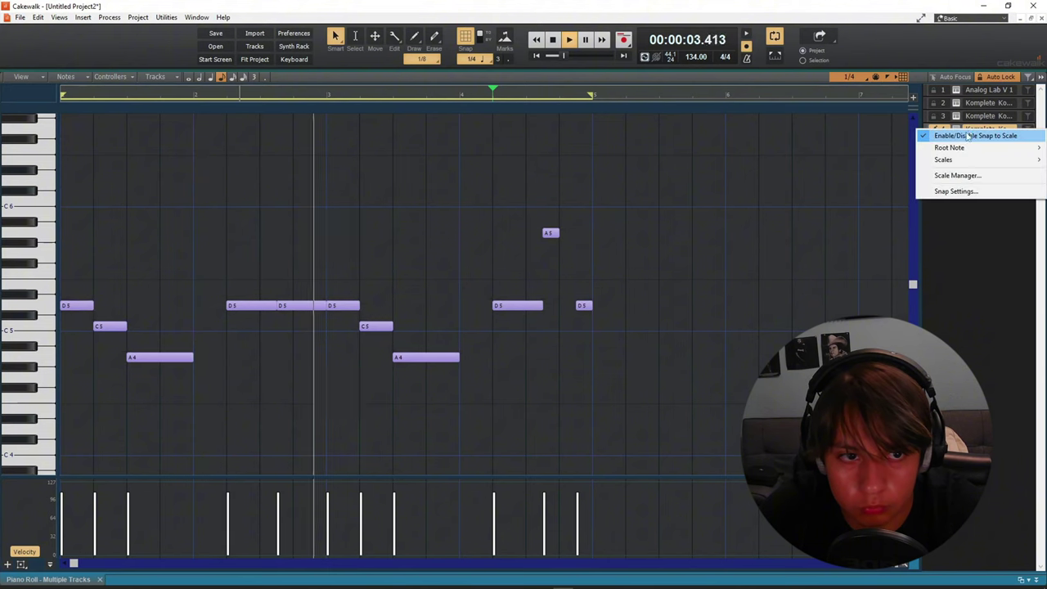
click(978, 135)
click(941, 91)
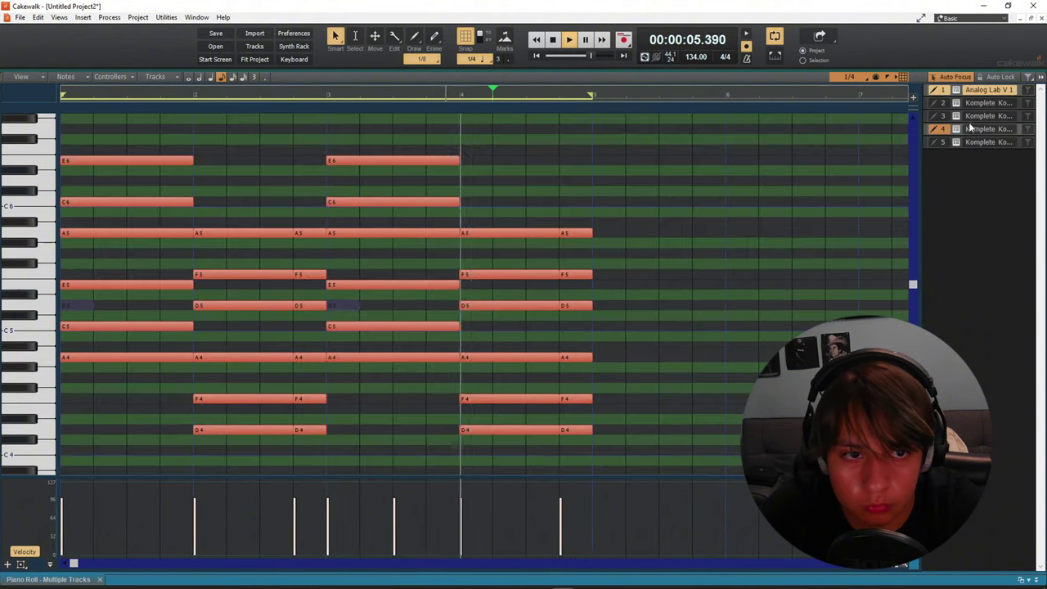
click(971, 129)
click(1000, 76)
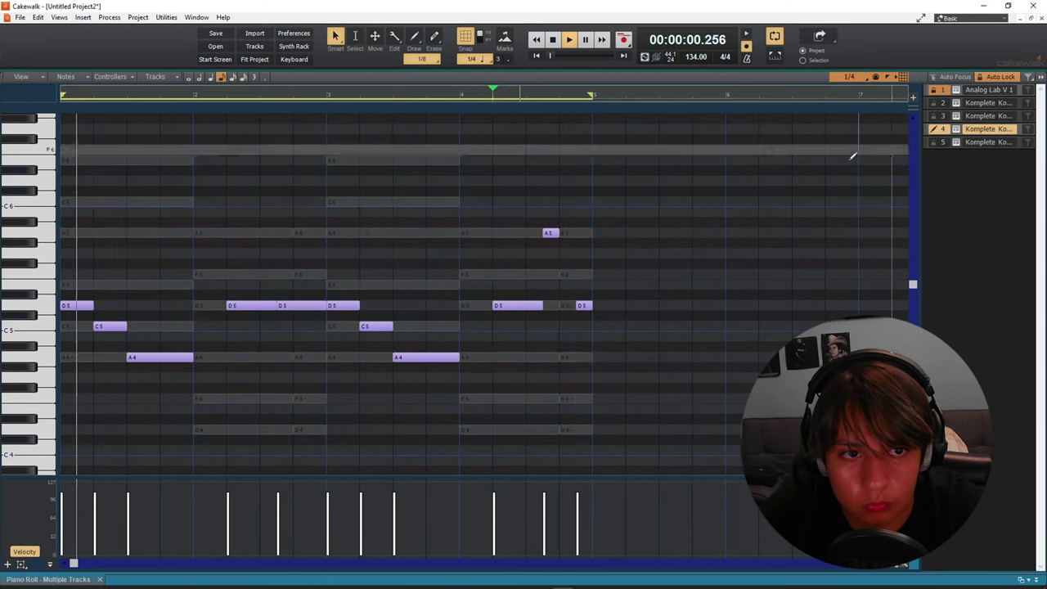
drag(582, 306, 581, 358)
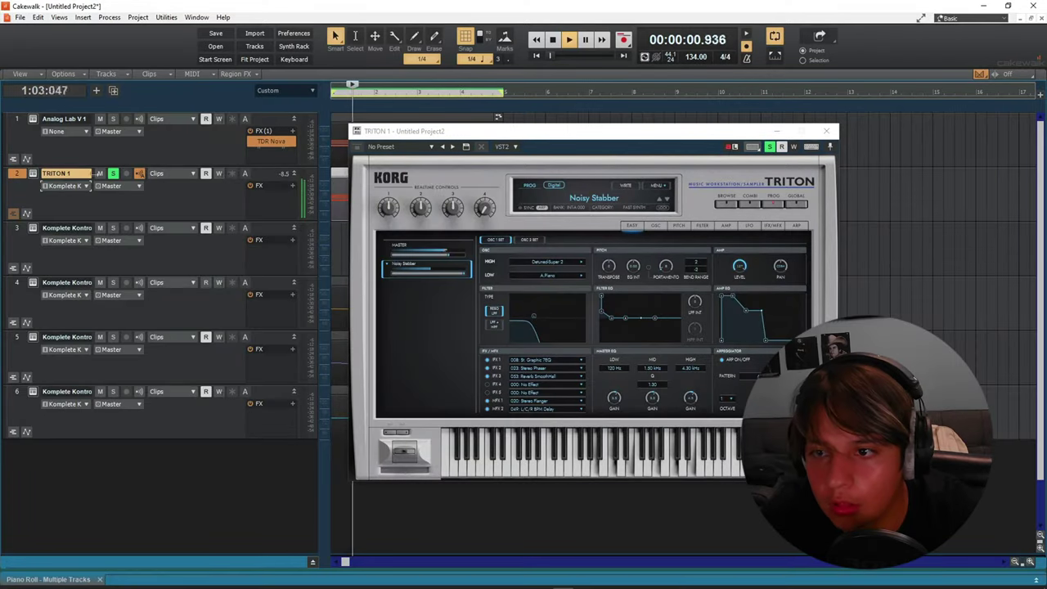
Step: Unsolo the TRITON 1 track and load the Church Chorale program from the synth's Vocal/Airy category
click(116, 178)
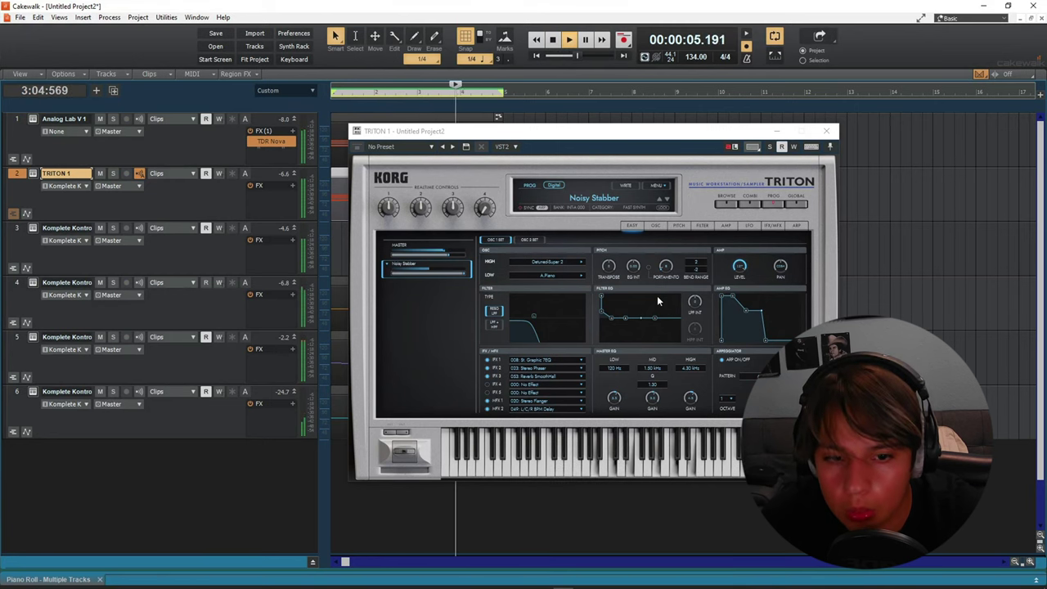
key(w)
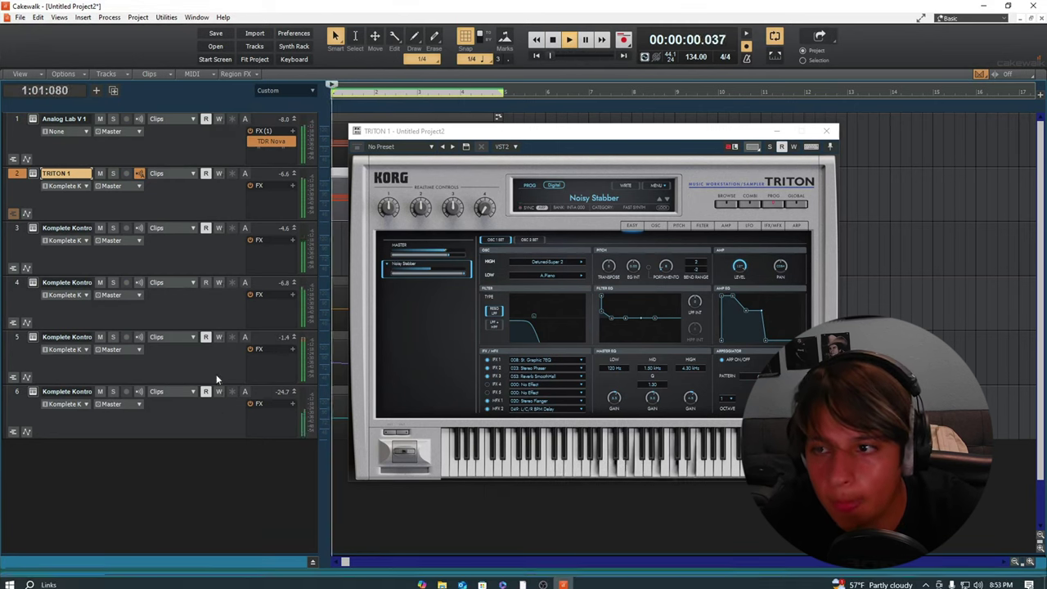
key(alt+2)
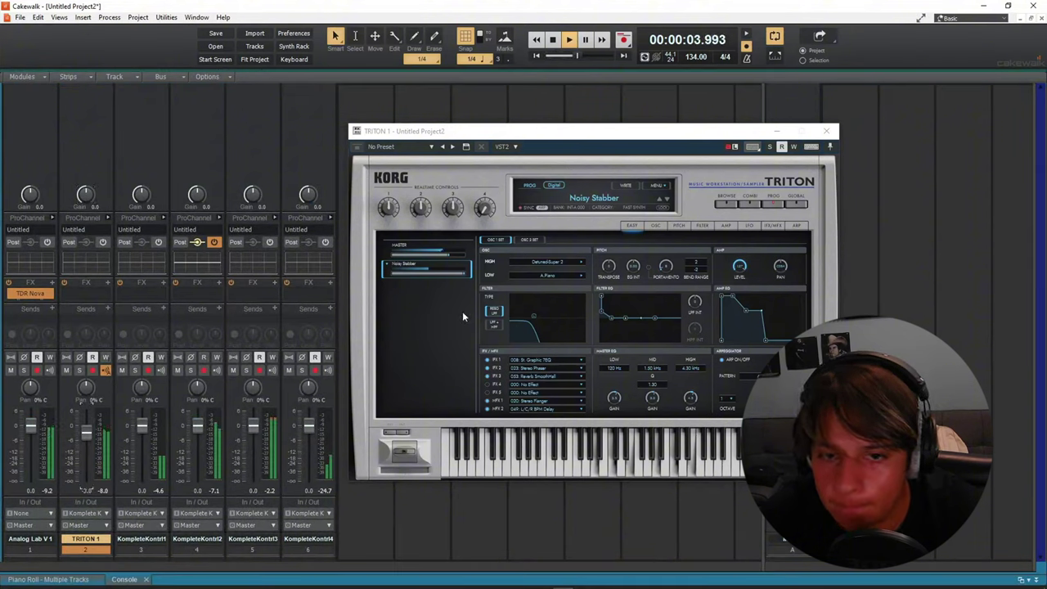
click(607, 206)
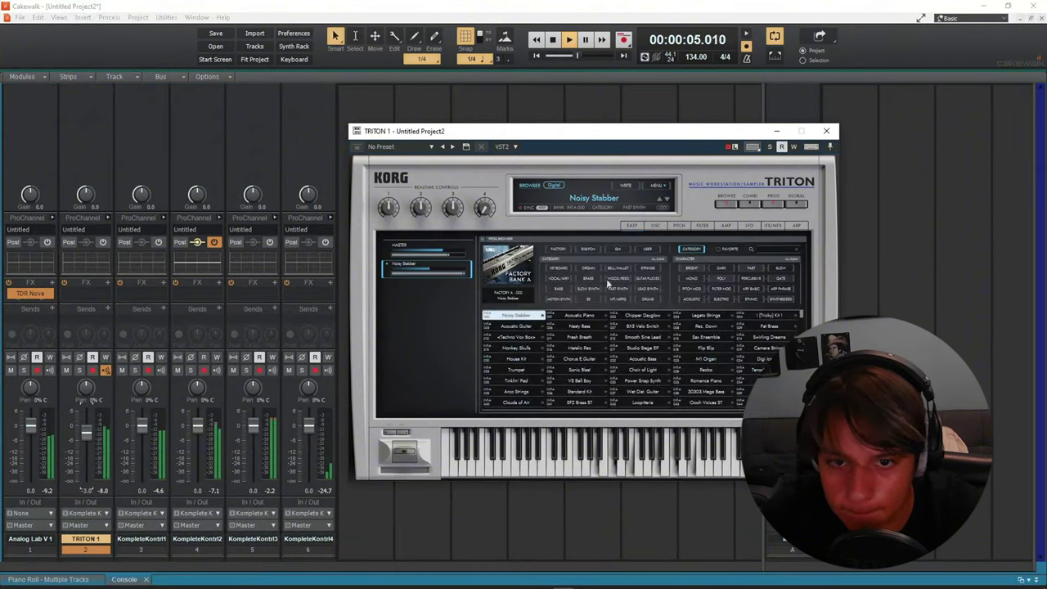
click(563, 277)
click(532, 370)
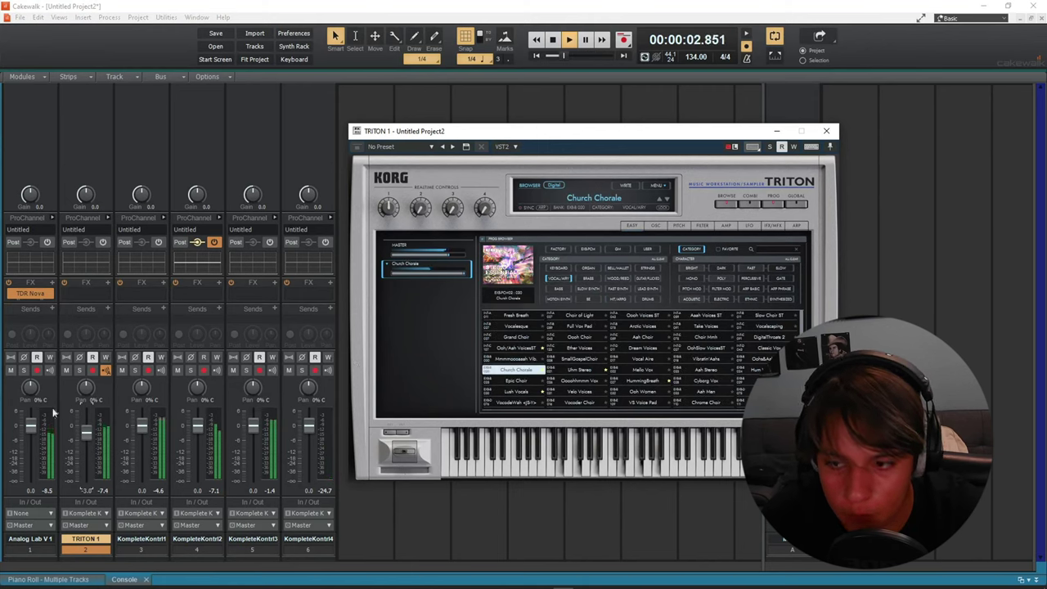
Step: Lower the TRITON 1 track's volume to about -14.2 dB and close its synth window
drag(86, 431, 86, 443)
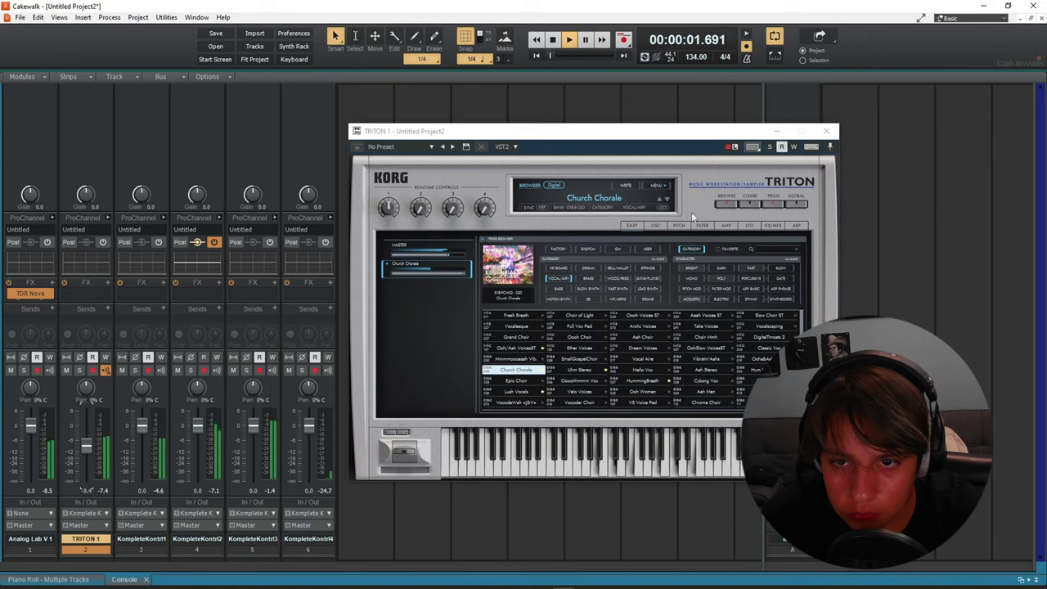
click(826, 136)
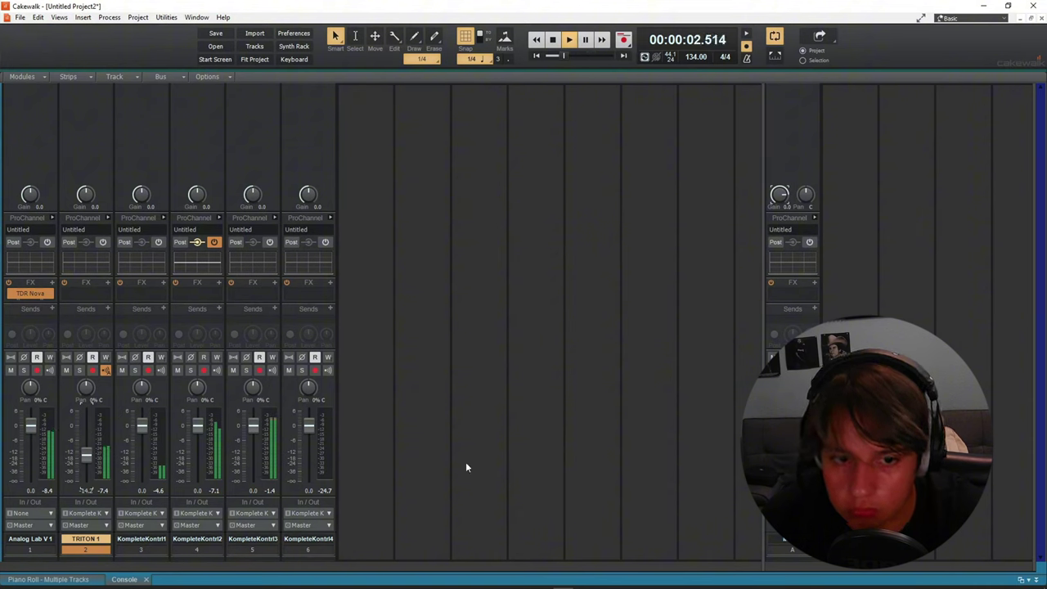
Step: Add the SoftLimit effect to the Master bus, close its window and return to the track view
click(814, 283)
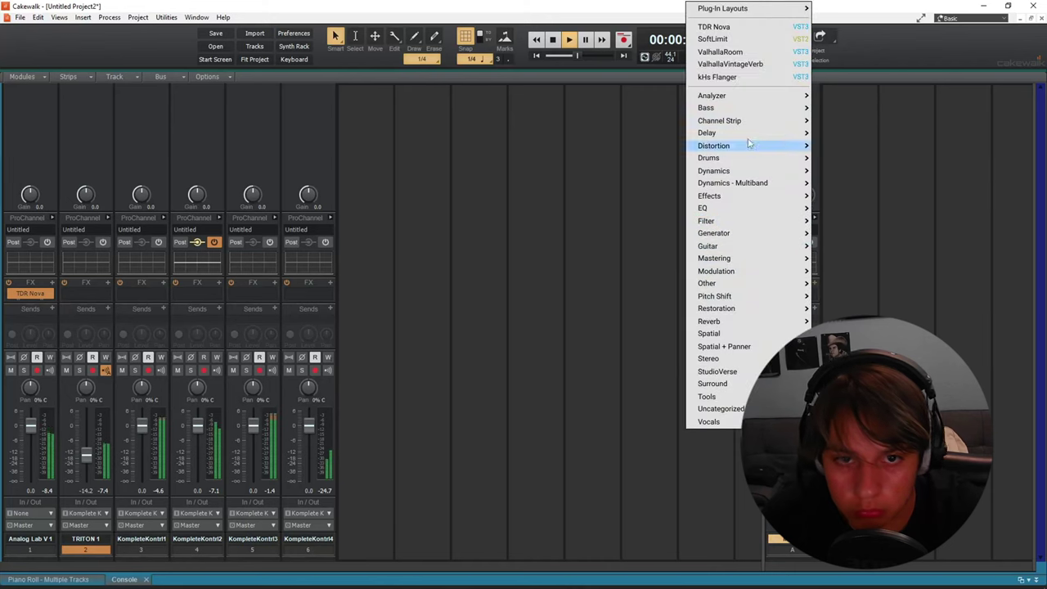
click(719, 39)
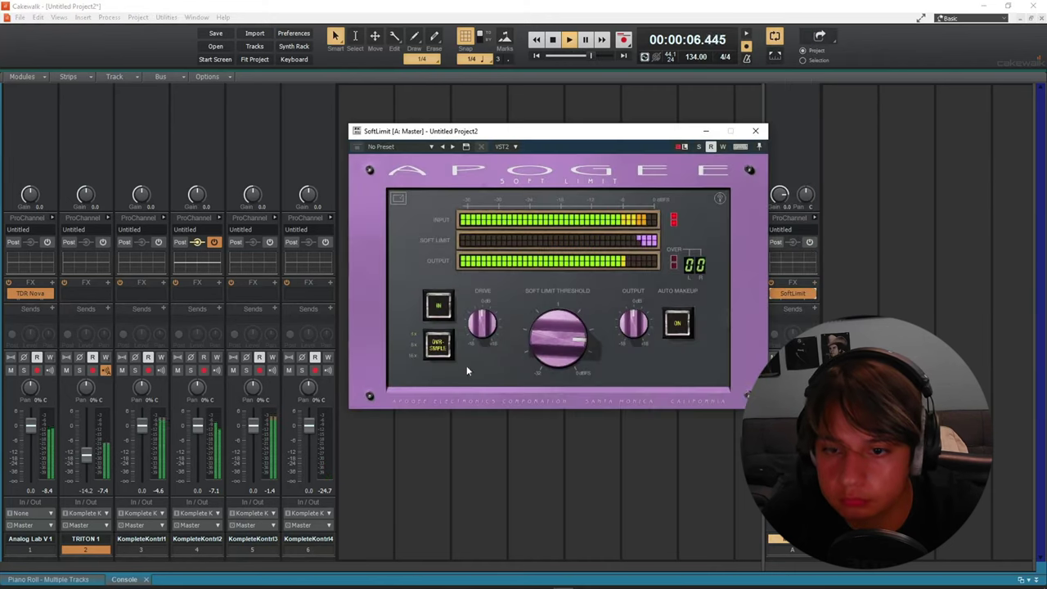
click(755, 131)
key(alt+1)
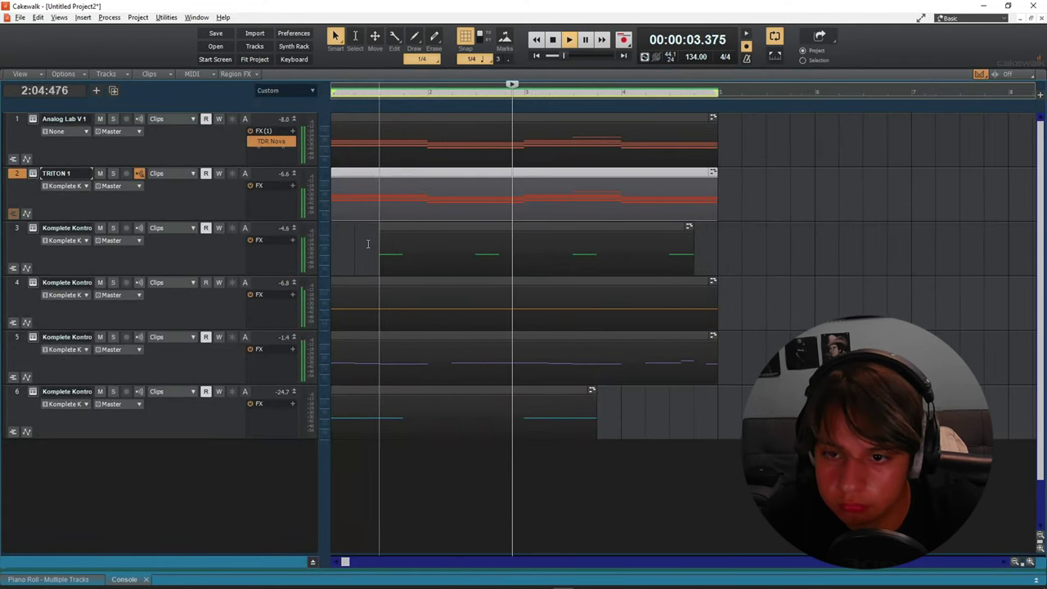
Step: Stop playback, move all clips to start at measure 5 and copy the TRITON 1 clip to measure 1
scroll(368, 243, down, 2)
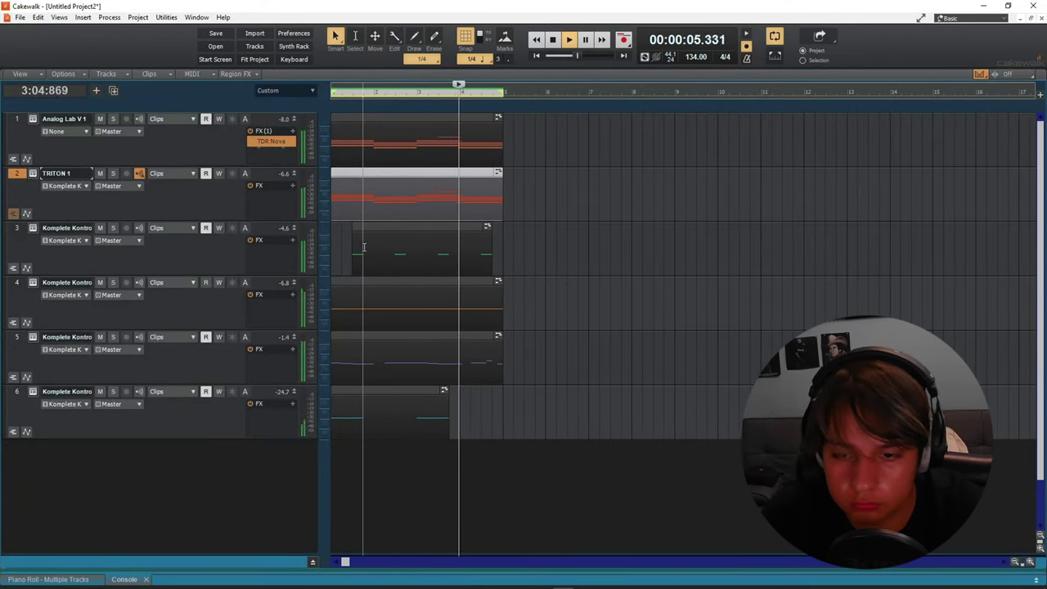
key(space)
drag(493, 401, 535, 128)
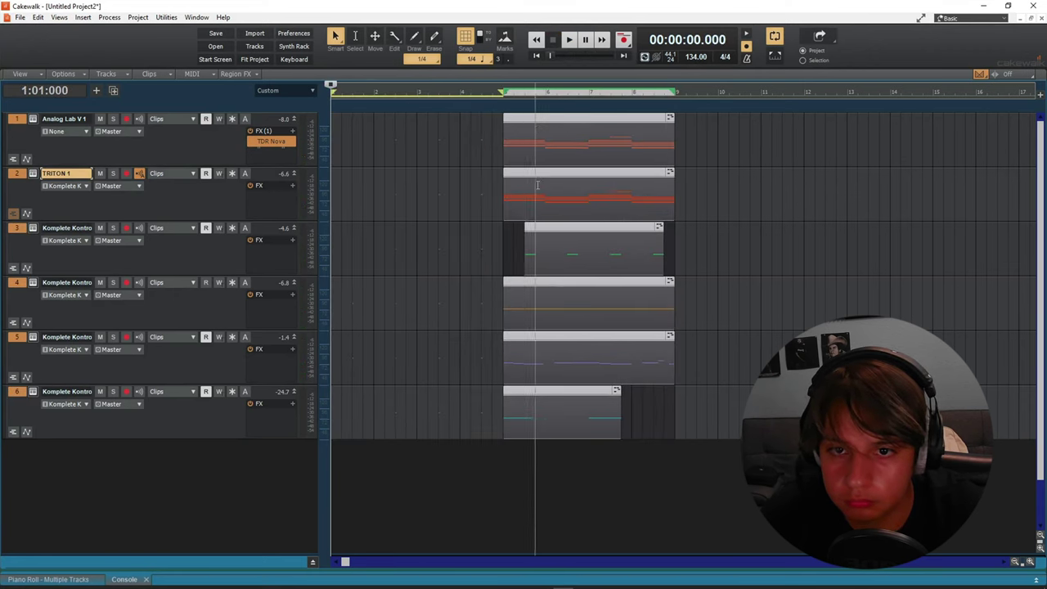
drag(537, 185, 442, 203)
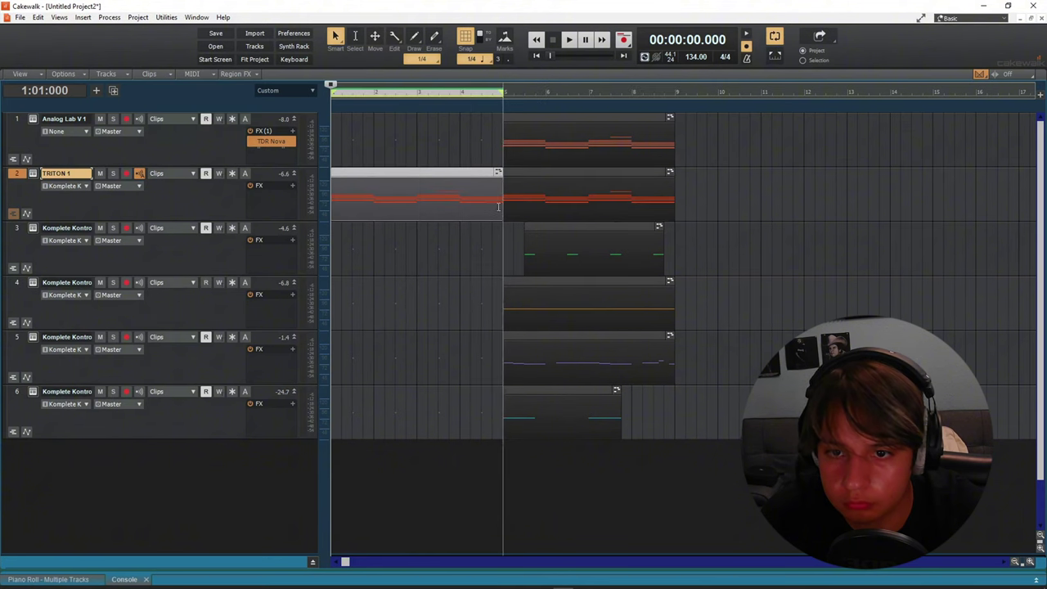
Step: Shorten the copied TRITON 1 clip at the start so it covers only measure 1
double_click(385, 196)
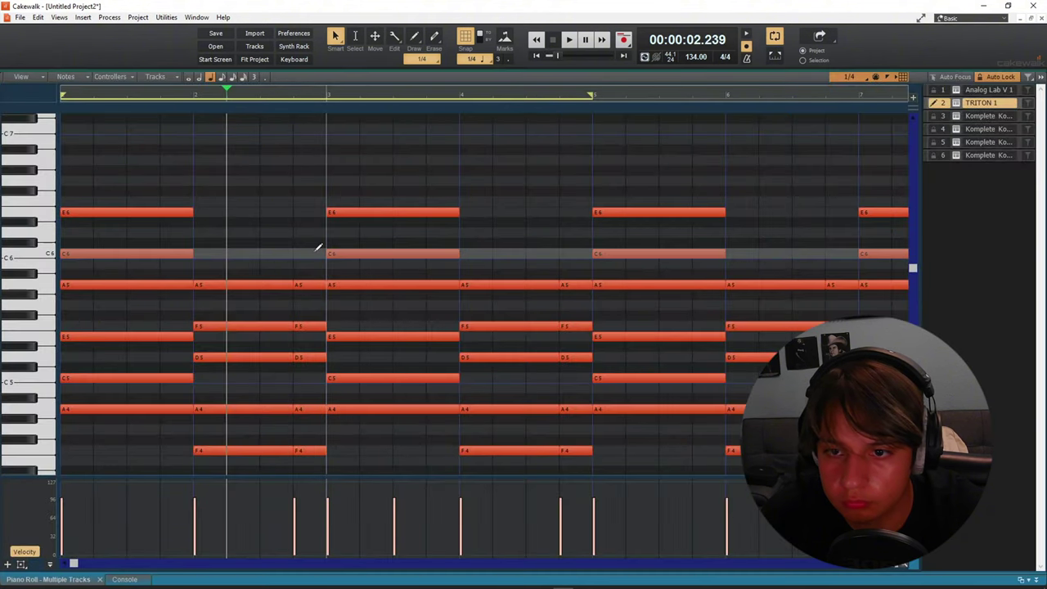
key(d)
drag(498, 203, 379, 203)
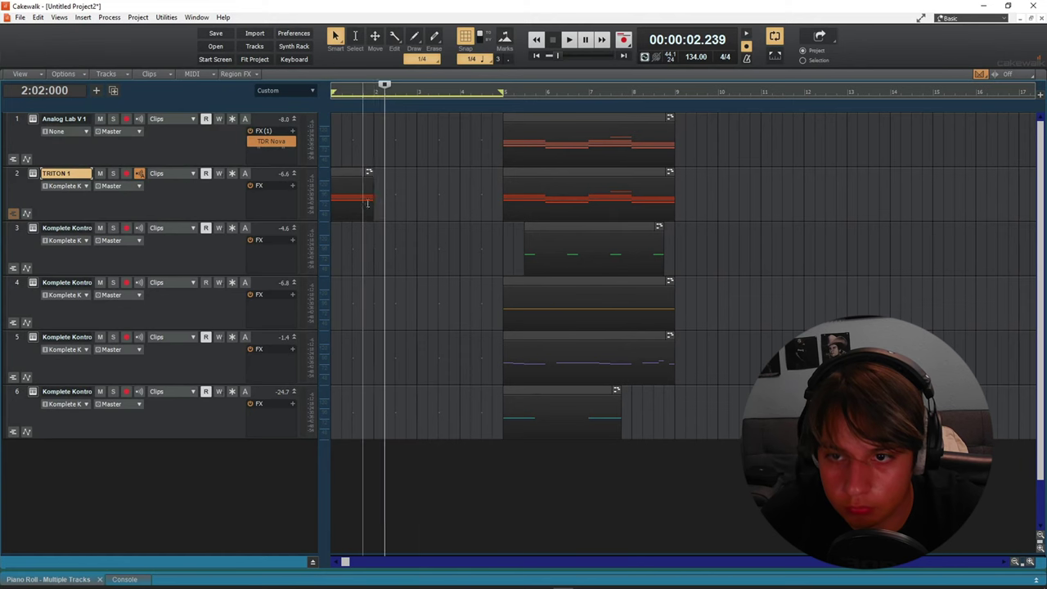
key(ctrl+d)
key(ctrl+z)
Step: Copy the TRITON 1 chord from measure 1 into measure 2, making the intro two measures long
double_click(352, 210)
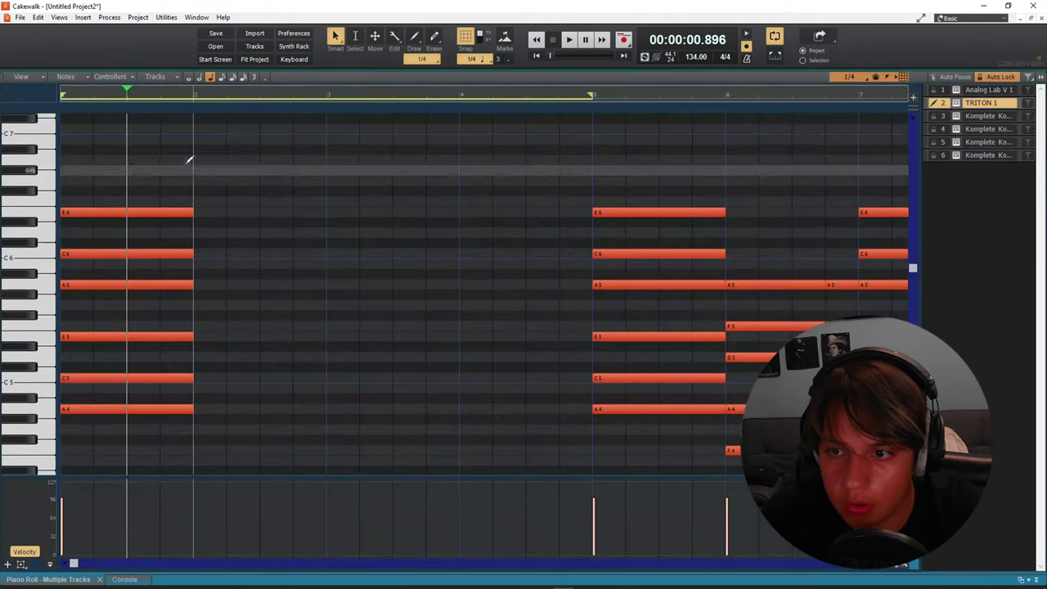
drag(188, 162, 124, 431)
drag(193, 409, 325, 420)
key(d)
Step: Rewind to the start and move the main section's clips on all tracks to begin at measure 3
key(w)
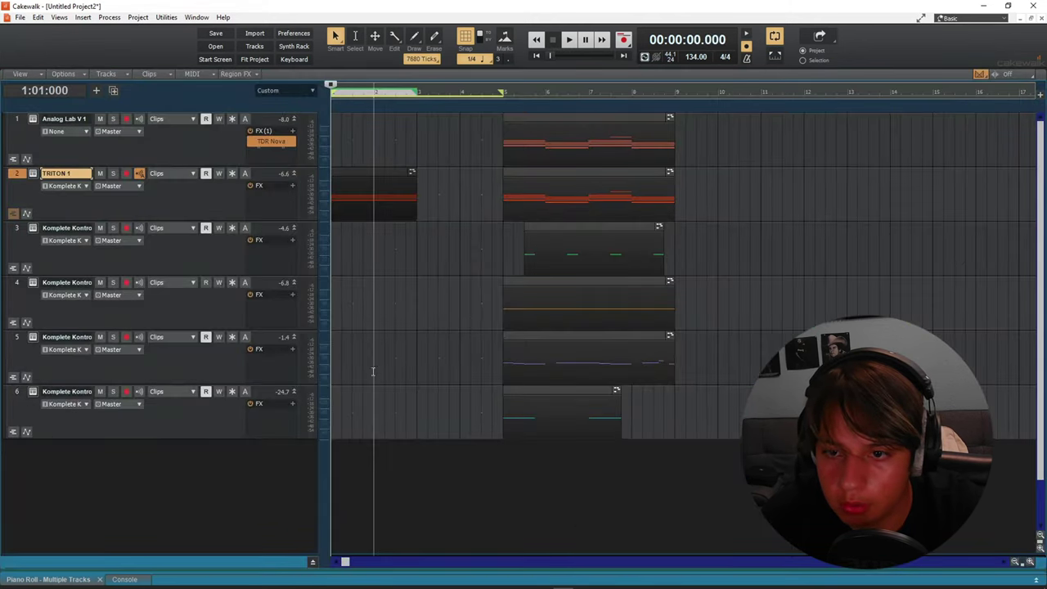
key(l)
mouse_move(553, 446)
mouse_down()
mouse_move(561, 130)
mouse_move(477, 135)
mouse_up()
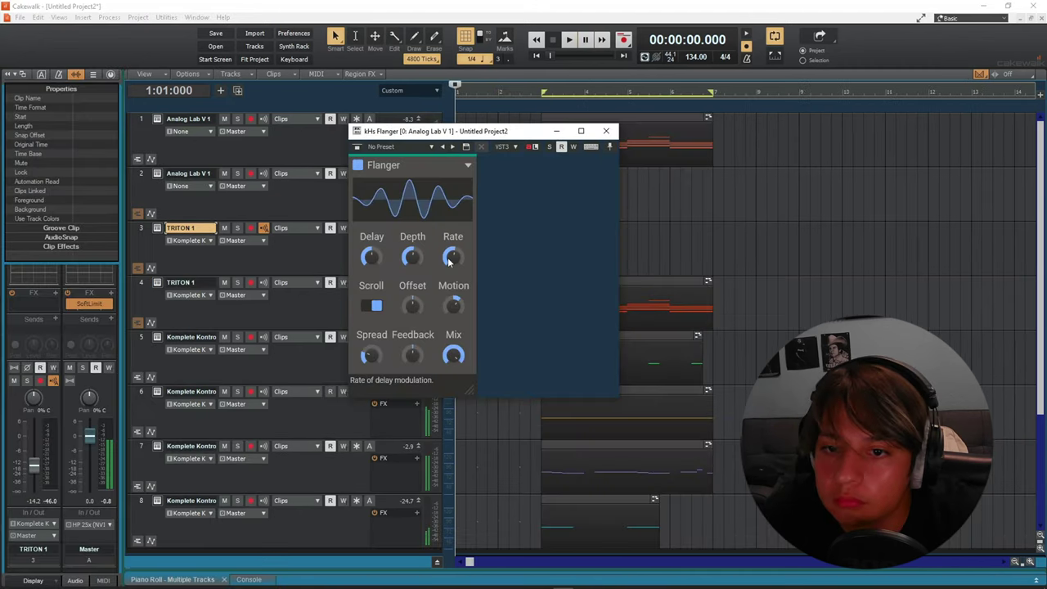
Step: Audition the flanged intro, close the effect window and copy kHs Flanger from the Analog Lab V intro track to the TRITON 1 intro track
key(space)
click(603, 131)
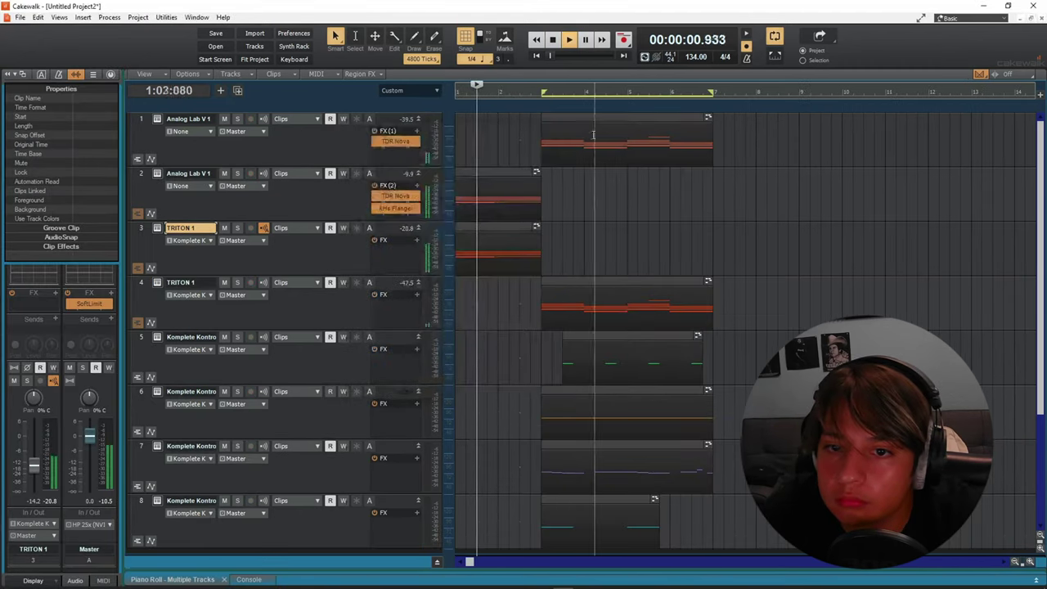
drag(374, 210, 387, 249)
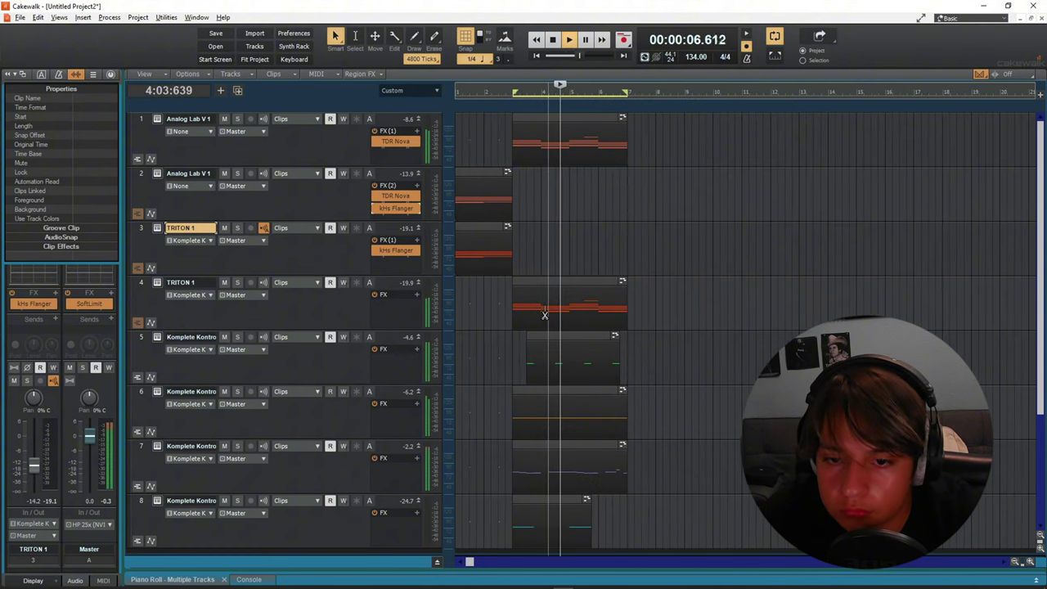
Step: Play the extended arrangement from the intro through the repeated main sections, and stop playback
scroll(532, 308, down, 1)
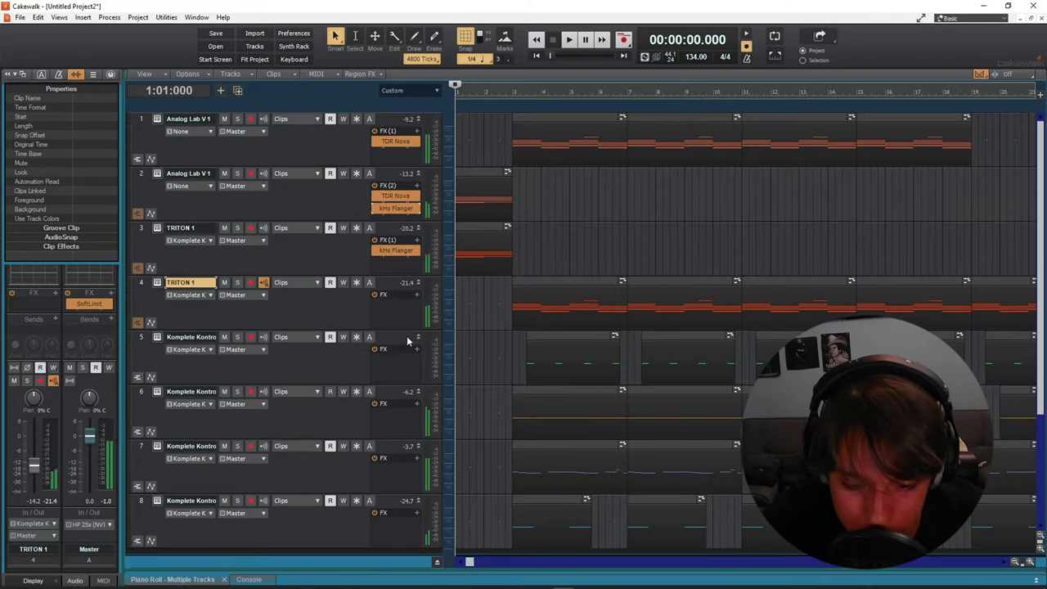
key(space)
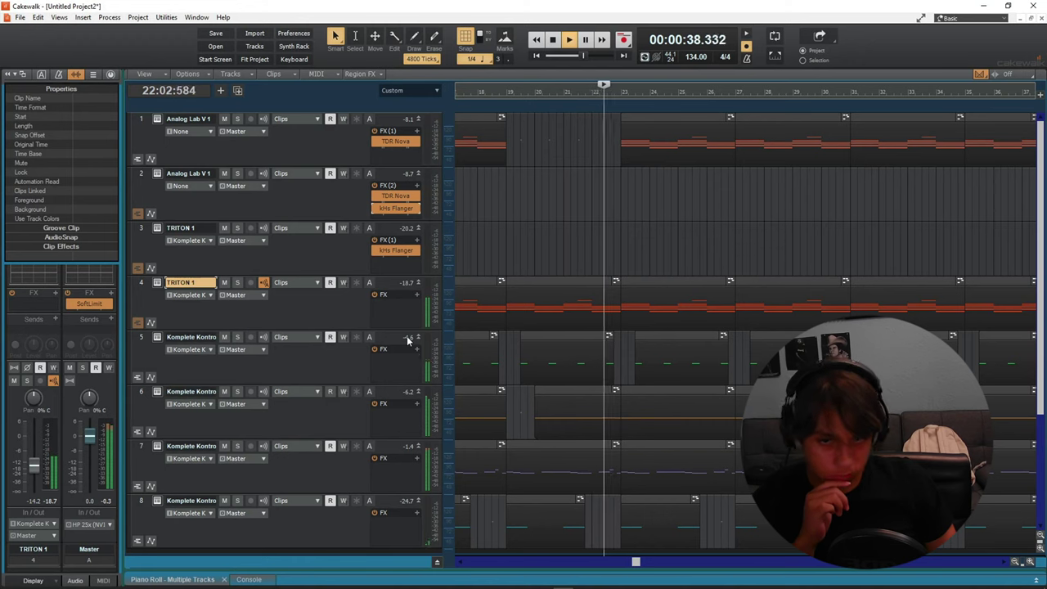
key(space)
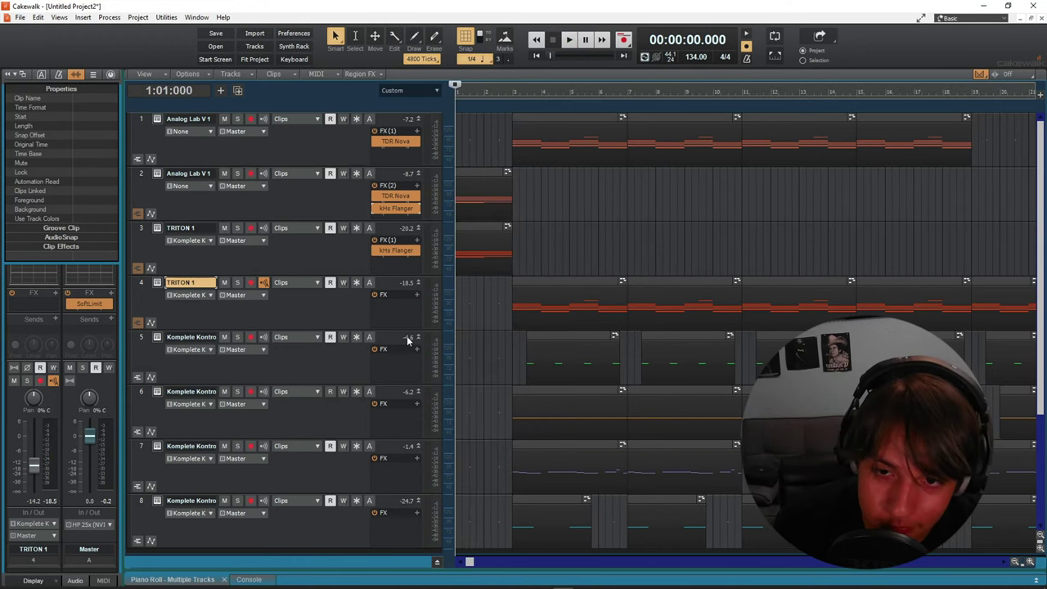